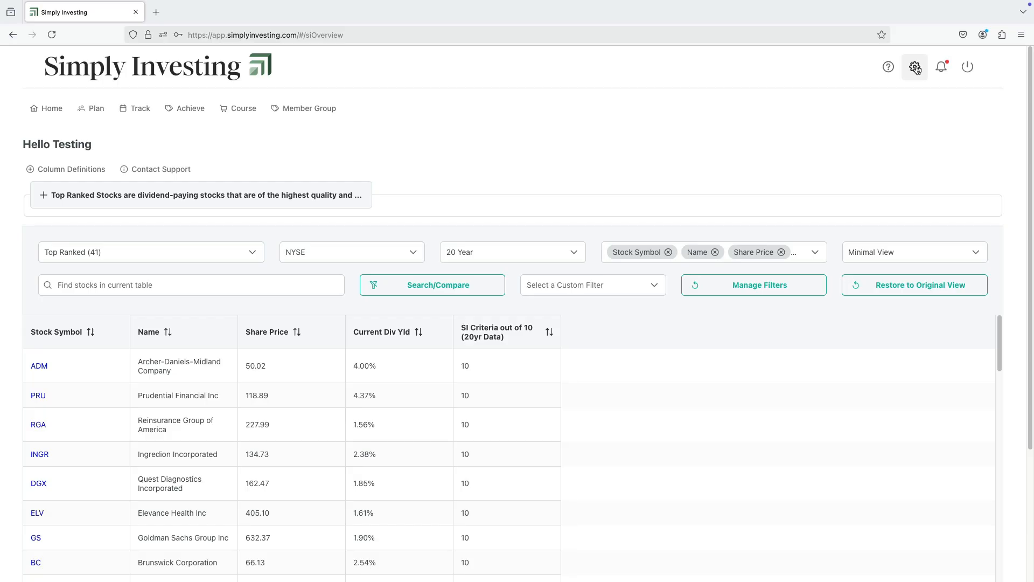
Start a new alert in the user settings' alert management and name it Alert1
{"action": "left_click", "coordinate": [916, 68]}
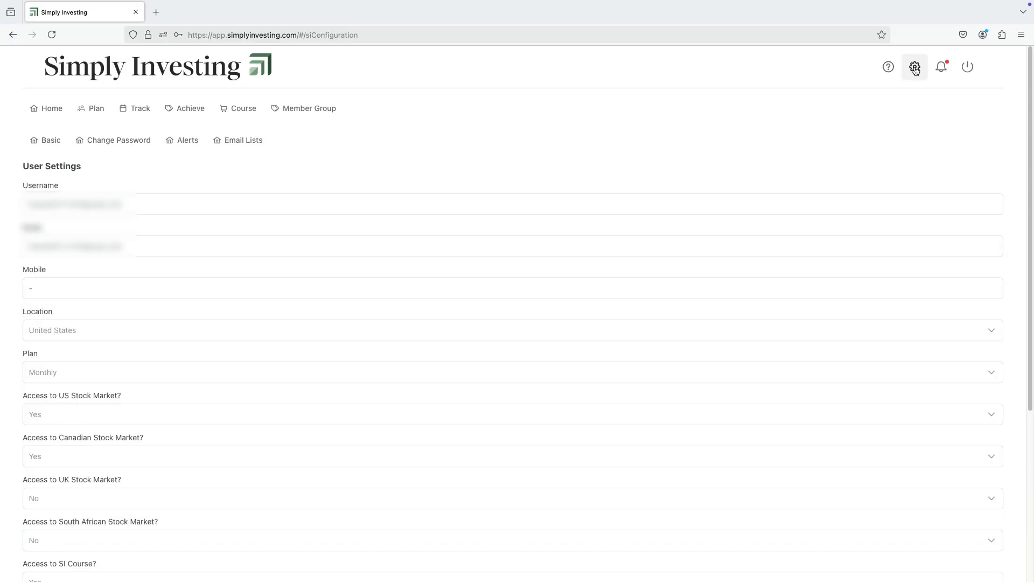
{"action": "left_click", "coordinate": [188, 142]}
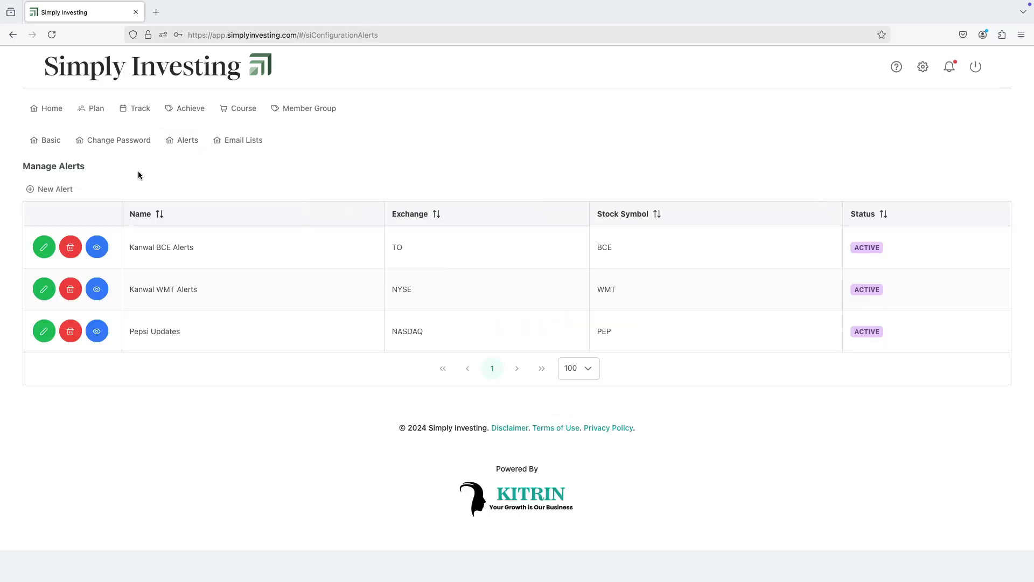
{"action": "left_click", "coordinate": [63, 192]}
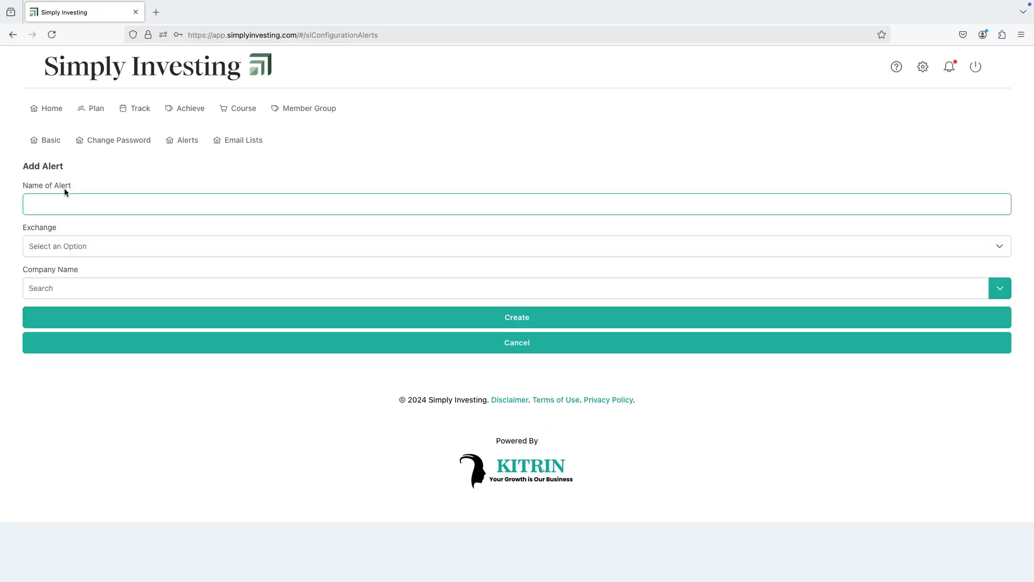
{"action": "left_click", "coordinate": [92, 206]}
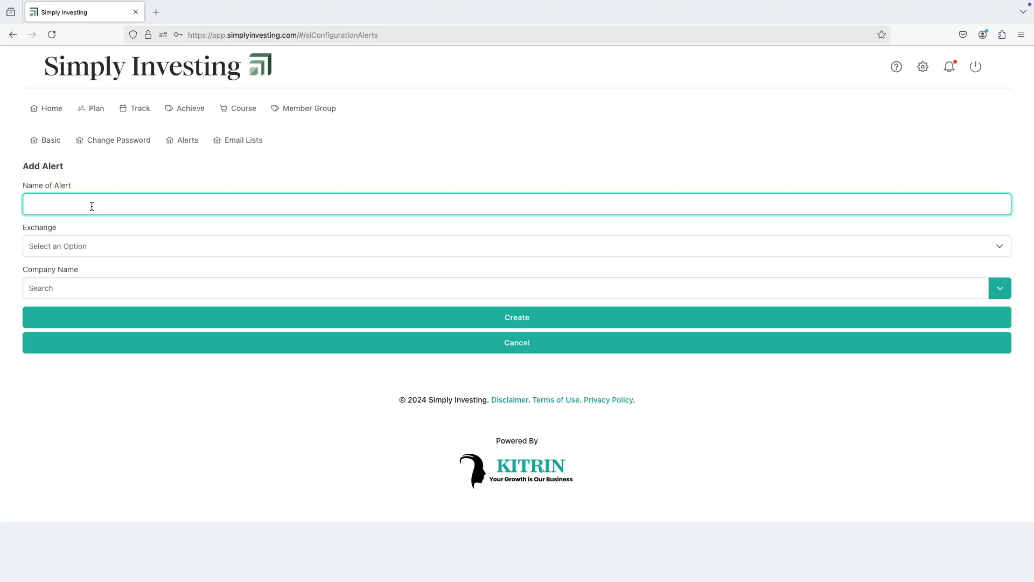
{"action": "type", "text": "ALert"}
{"action": "key", "text": "BackSpace"}
{"action": "key", "text": "BackSpace"}
{"action": "key", "text": "BackSpace"}
{"action": "key", "text": "BackSpace"}
{"action": "key", "text": "BackSpace"}
{"action": "type", "text": "lert1"}
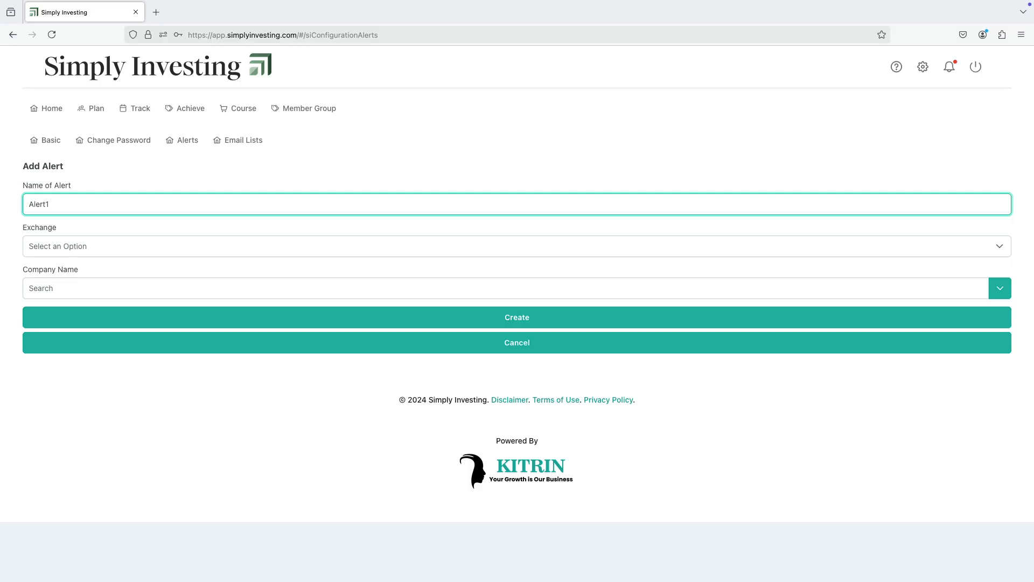
Set the alert's exchange to NYSE and its company to Walmart Inc, and create the alert
{"action": "left_click", "coordinate": [112, 246]}
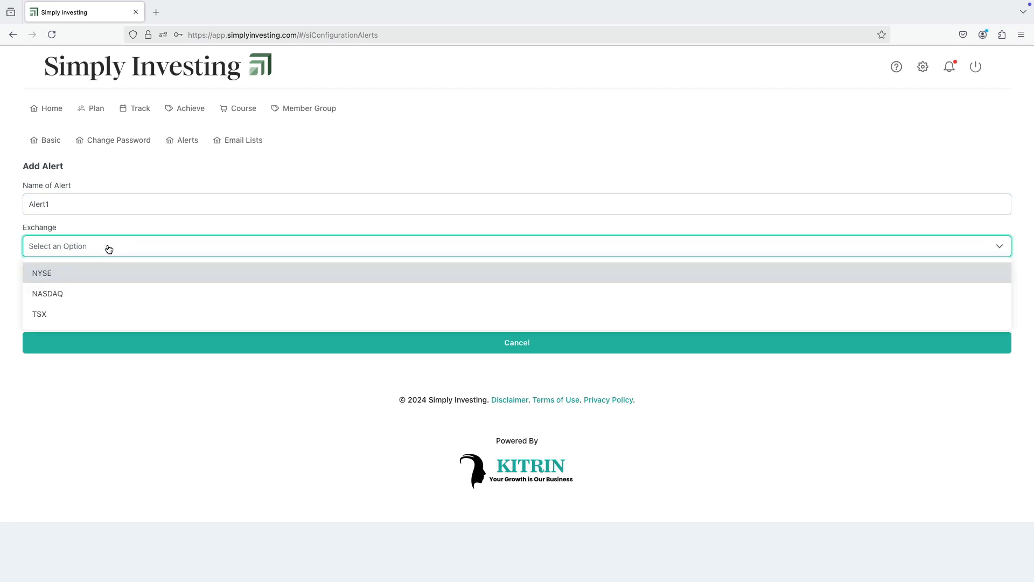
{"action": "left_click", "coordinate": [42, 275]}
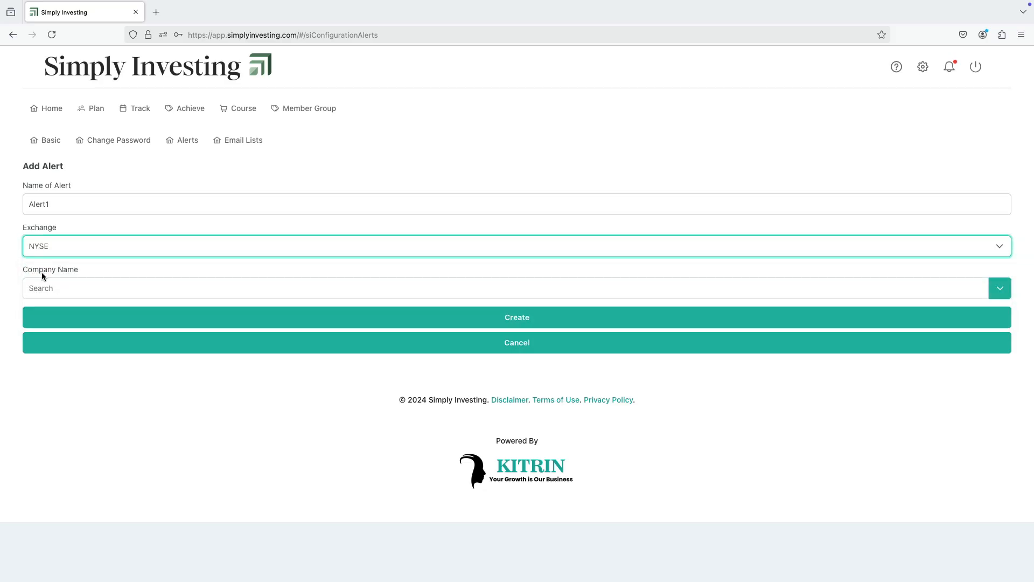
{"action": "left_click", "coordinate": [98, 288]}
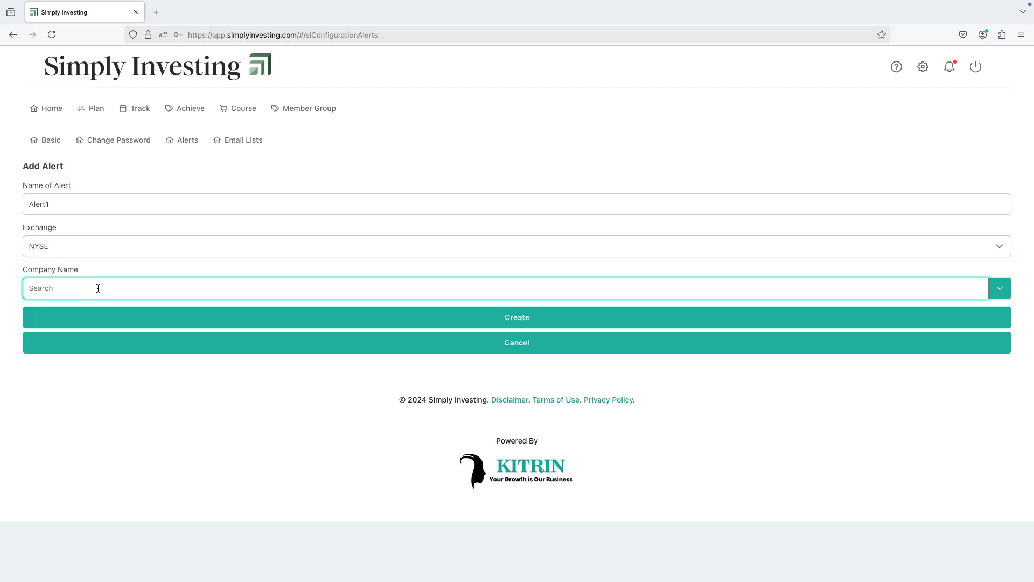
{"action": "type", "text": "Walmart"}
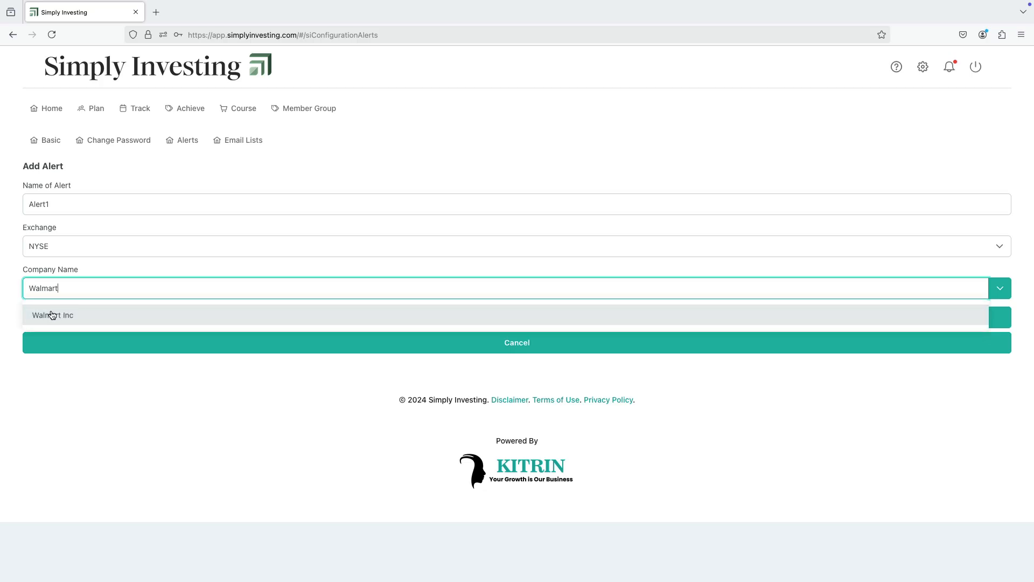
{"action": "left_click", "coordinate": [50, 317]}
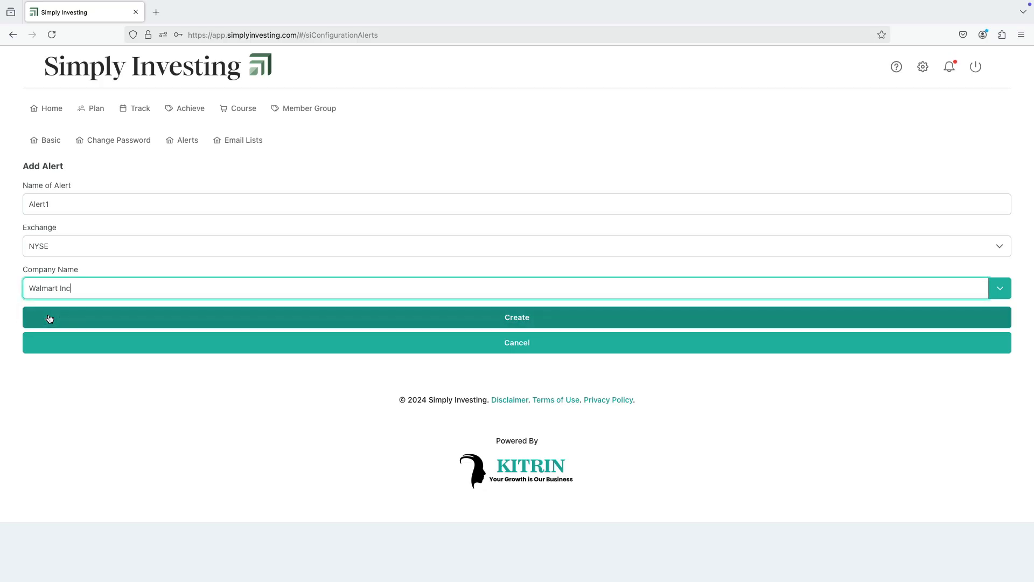
{"action": "left_click", "coordinate": [522, 319]}
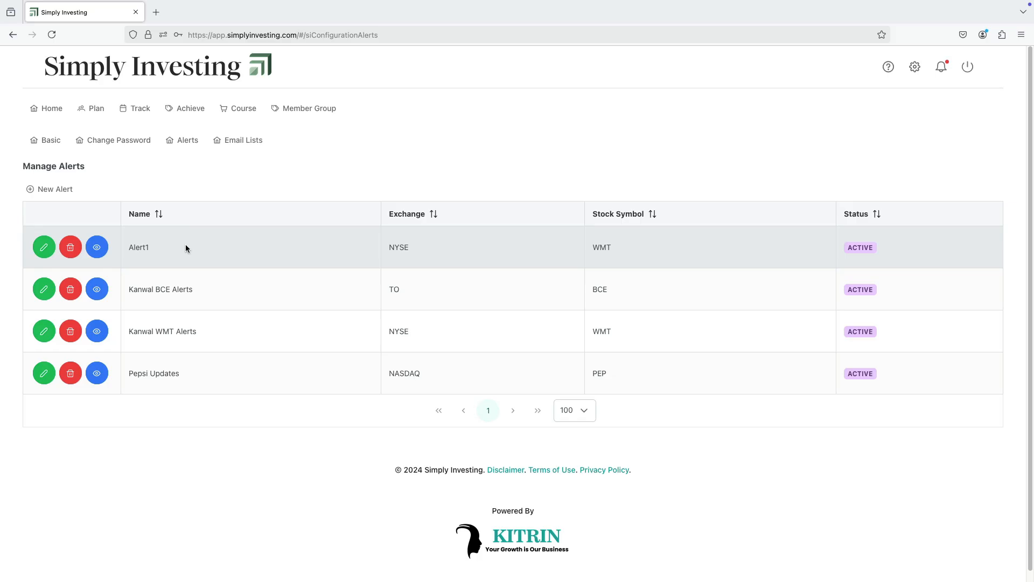
Start a new custom filter component for Alert1 based on Share Price
{"action": "left_click", "coordinate": [97, 249]}
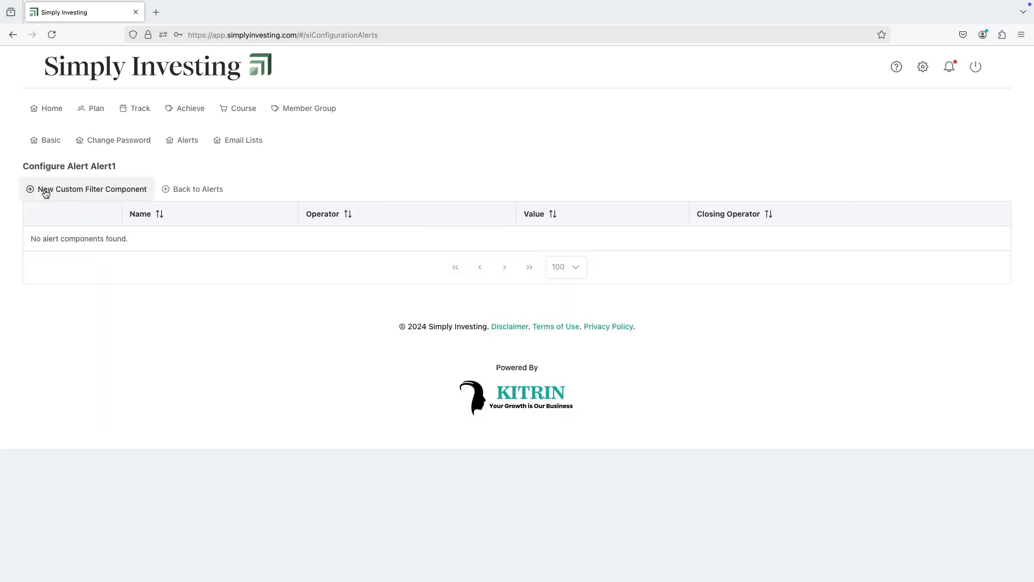
{"action": "left_click", "coordinate": [105, 193]}
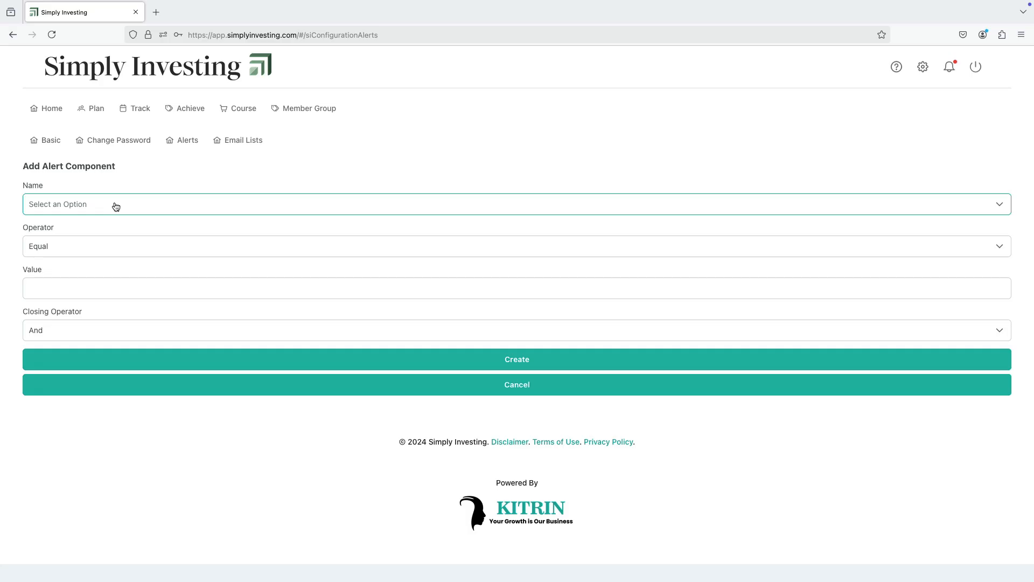
{"action": "left_click", "coordinate": [116, 205]}
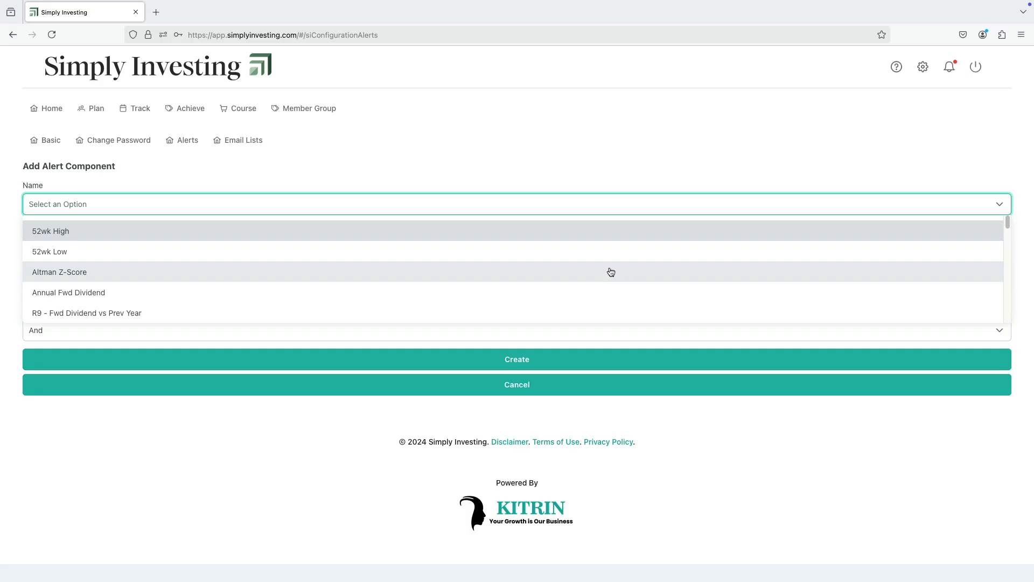
{"action": "scroll", "coordinate": [610, 272], "scroll_direction": "down", "scroll_amount": 3}
{"action": "scroll", "coordinate": [610, 272], "scroll_direction": "down", "scroll_amount": 10}
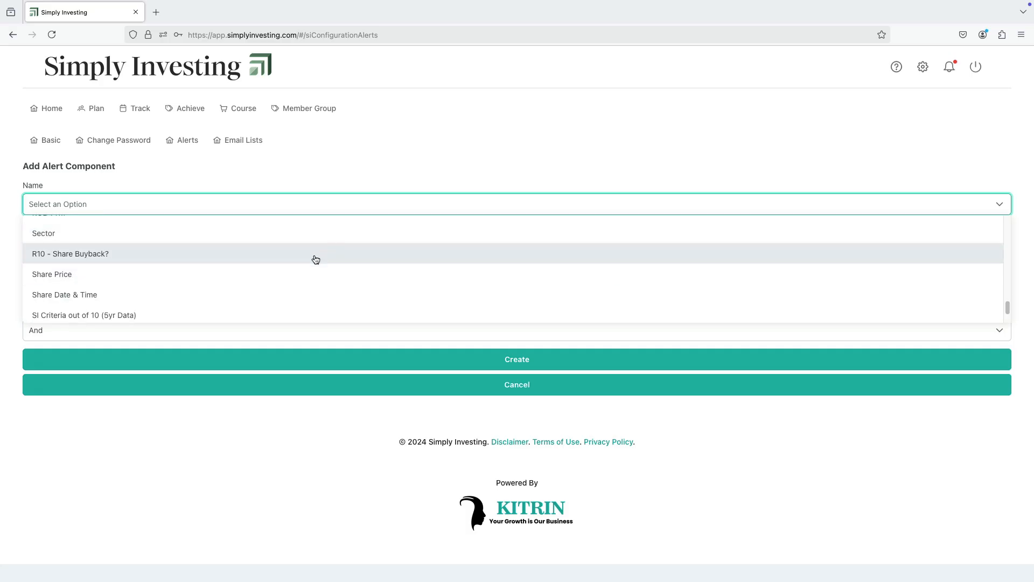
{"action": "left_click", "coordinate": [84, 275]}
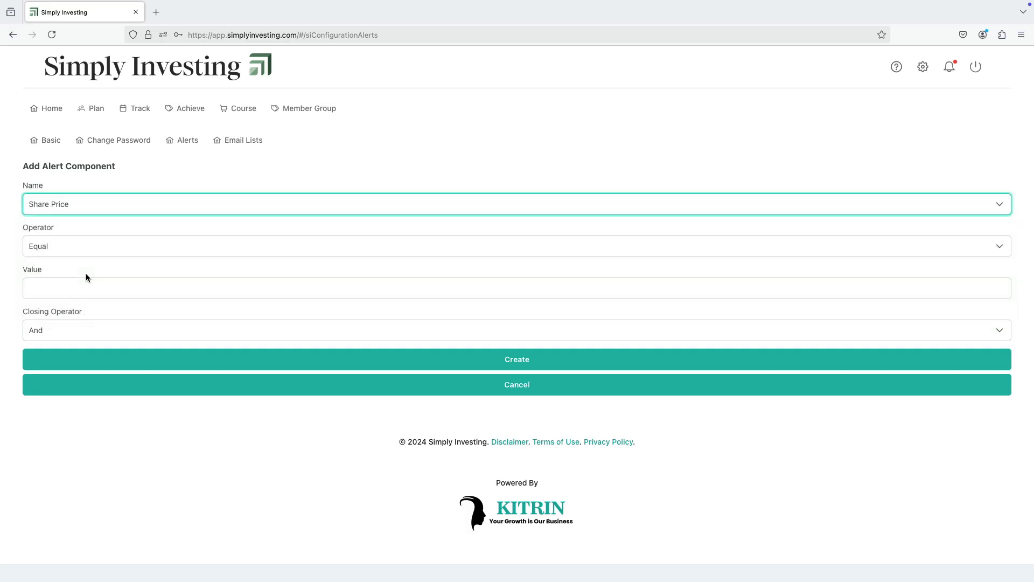
Set the component's operator to Greater Than and value to 120, create it, and return to the alerts list
{"action": "left_click", "coordinate": [97, 247]}
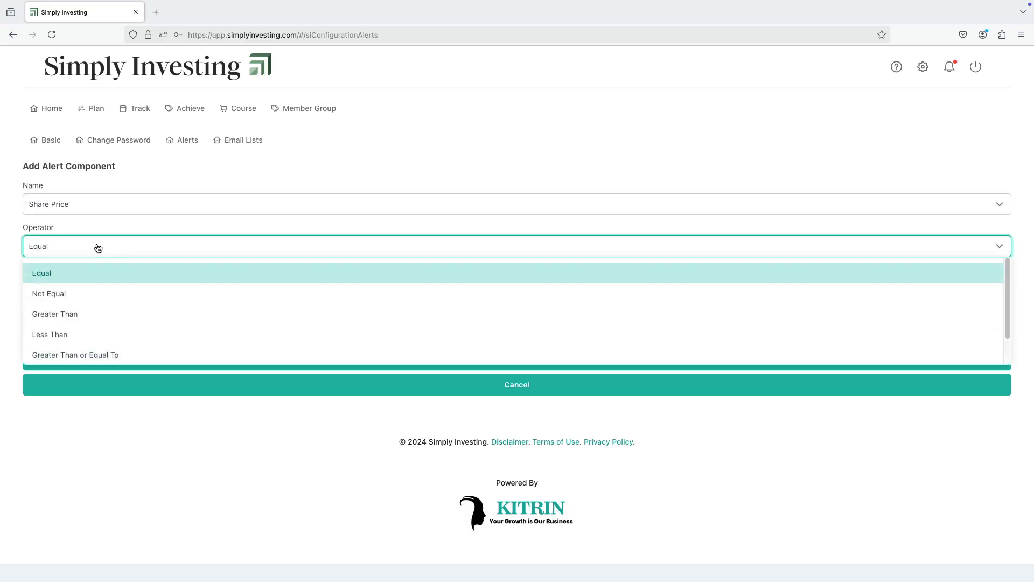
{"action": "left_click", "coordinate": [72, 313]}
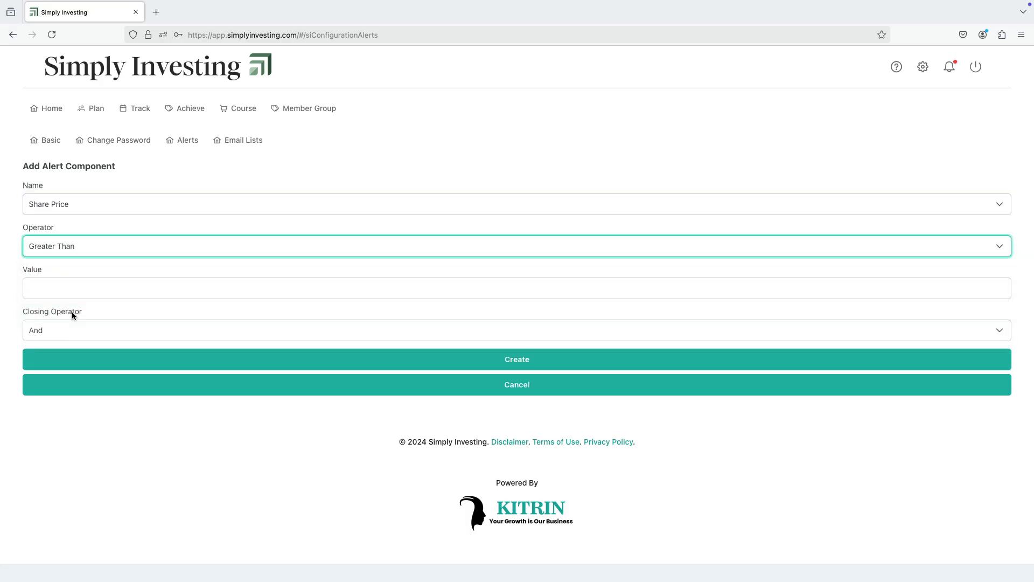
{"action": "left_click", "coordinate": [107, 286]}
{"action": "type", "text": "120"}
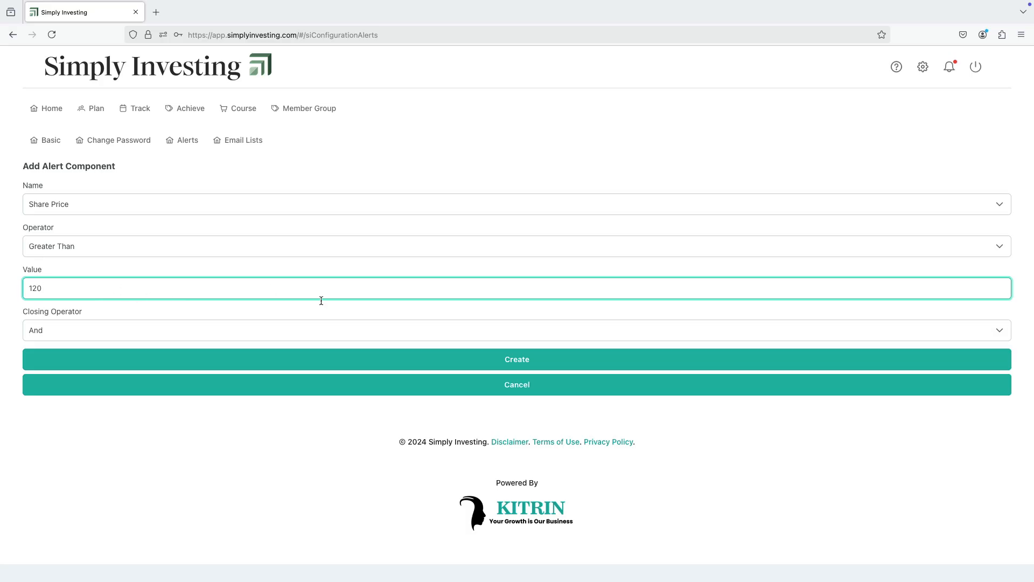
{"action": "left_click", "coordinate": [602, 421]}
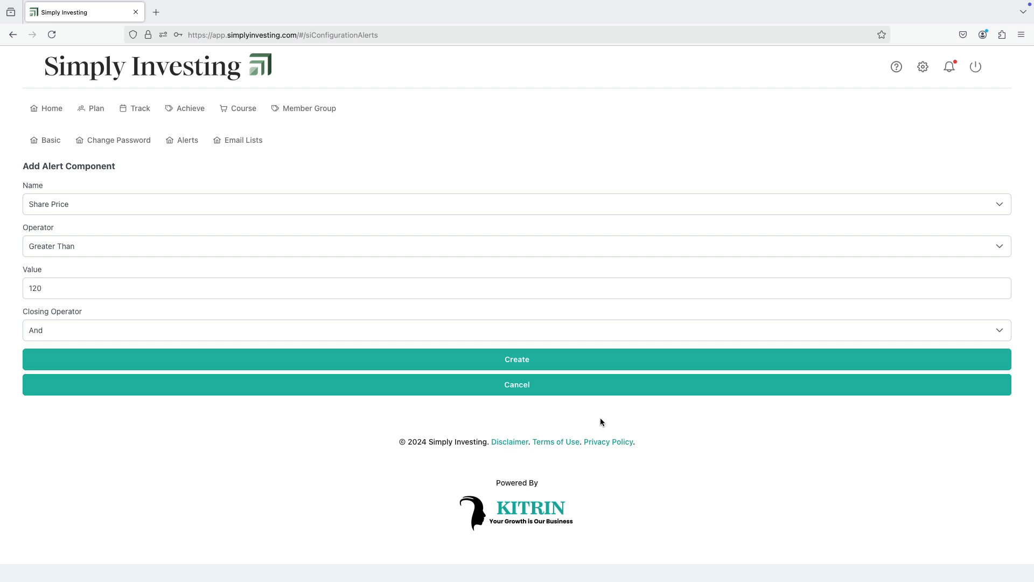
{"action": "left_click", "coordinate": [522, 361]}
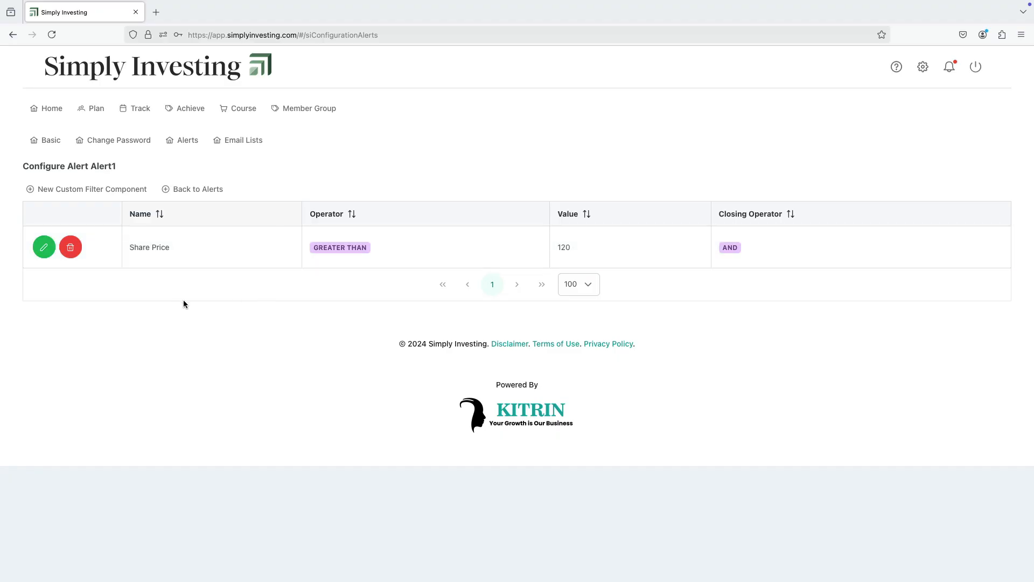
{"action": "left_click", "coordinate": [198, 189]}
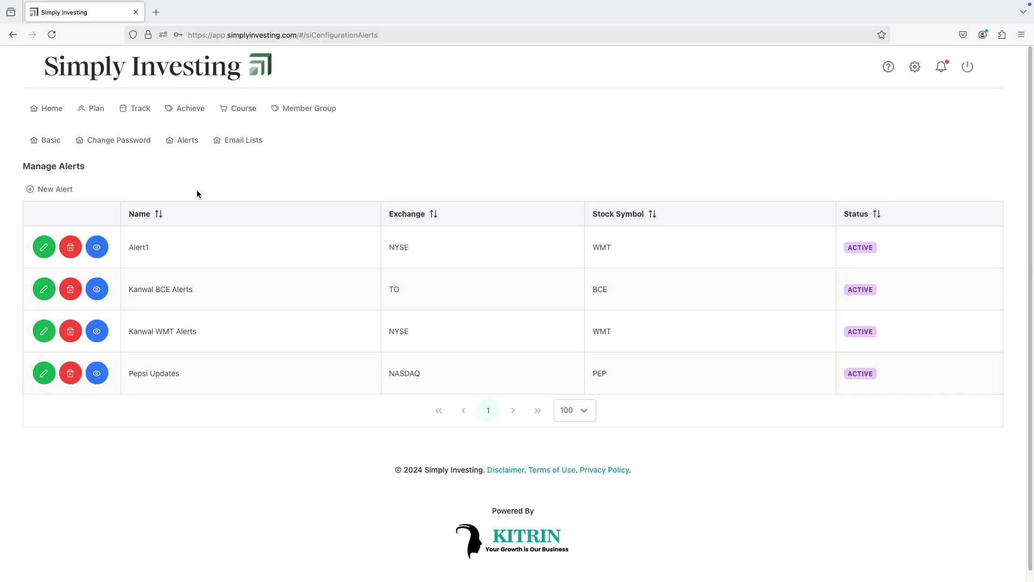
Review Alert1's filter component and its editable name and status, leaving without changes
{"action": "left_click", "coordinate": [98, 249]}
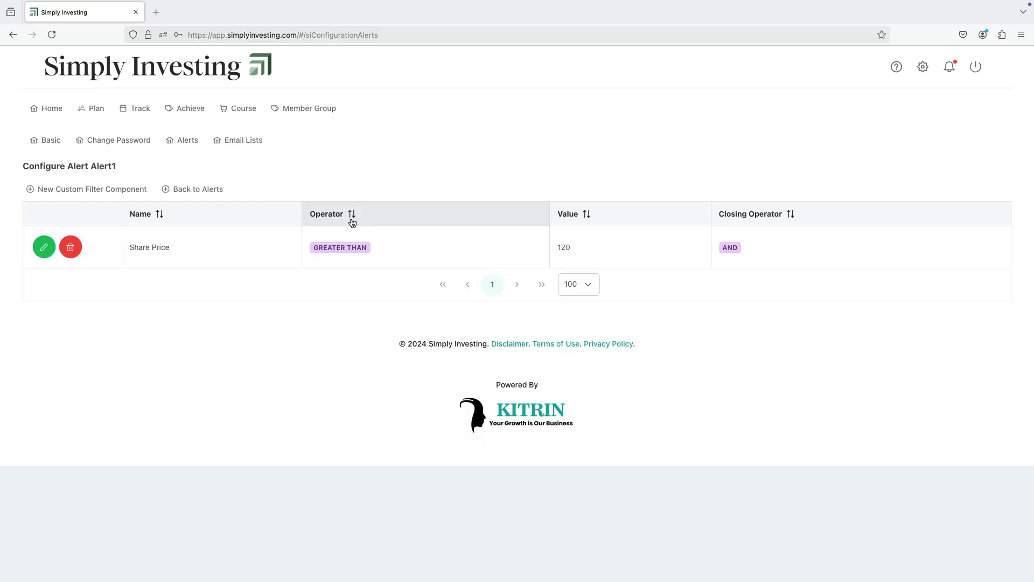
{"action": "left_click", "coordinate": [209, 191]}
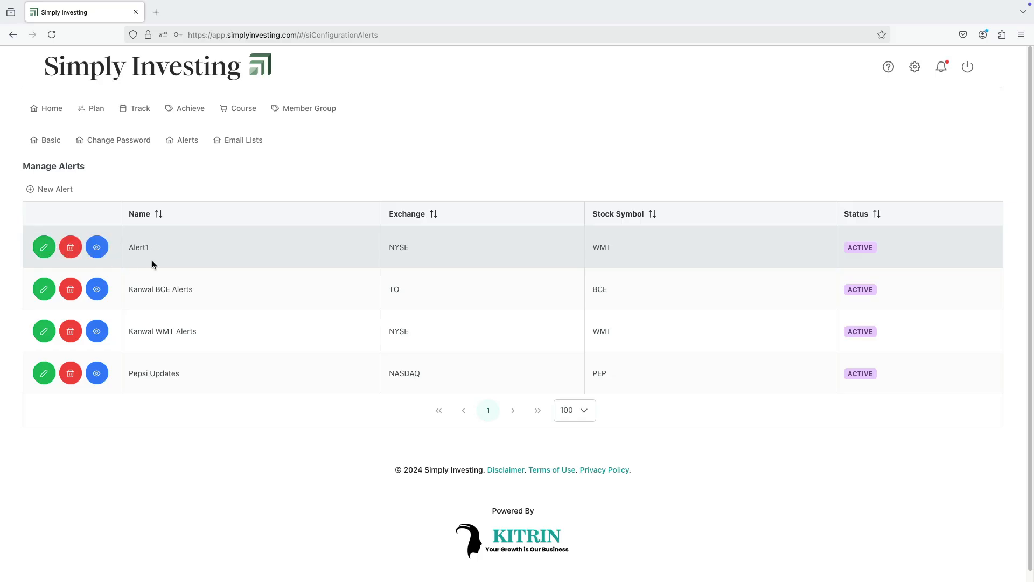
{"action": "left_click", "coordinate": [43, 247]}
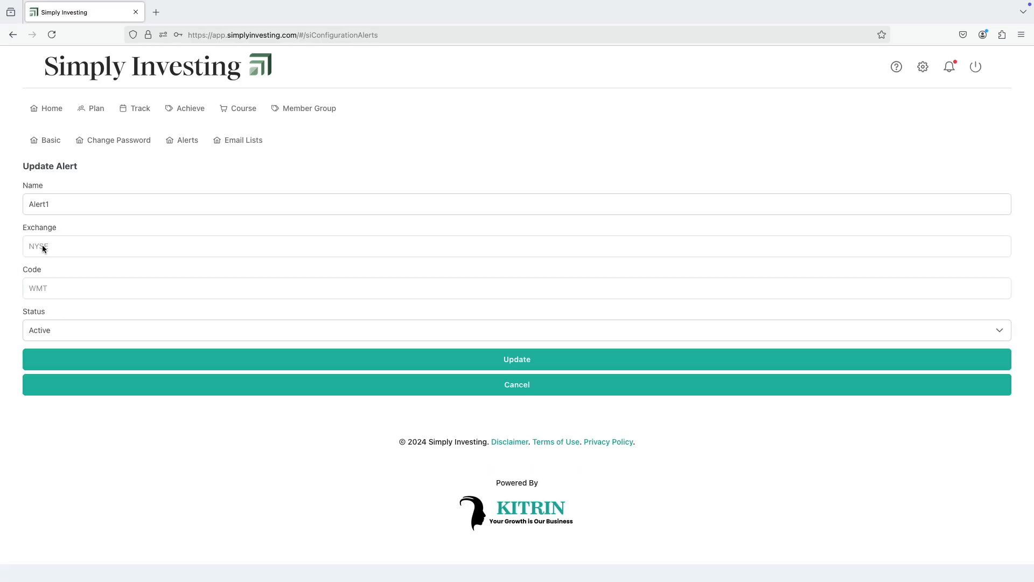
{"action": "left_click", "coordinate": [51, 204]}
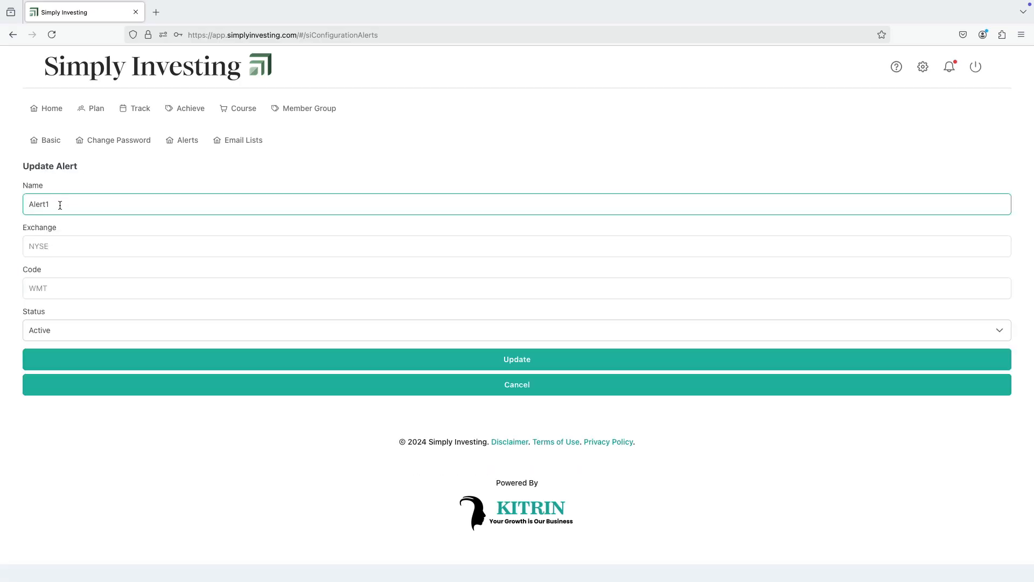
{"action": "left_click", "coordinate": [527, 386]}
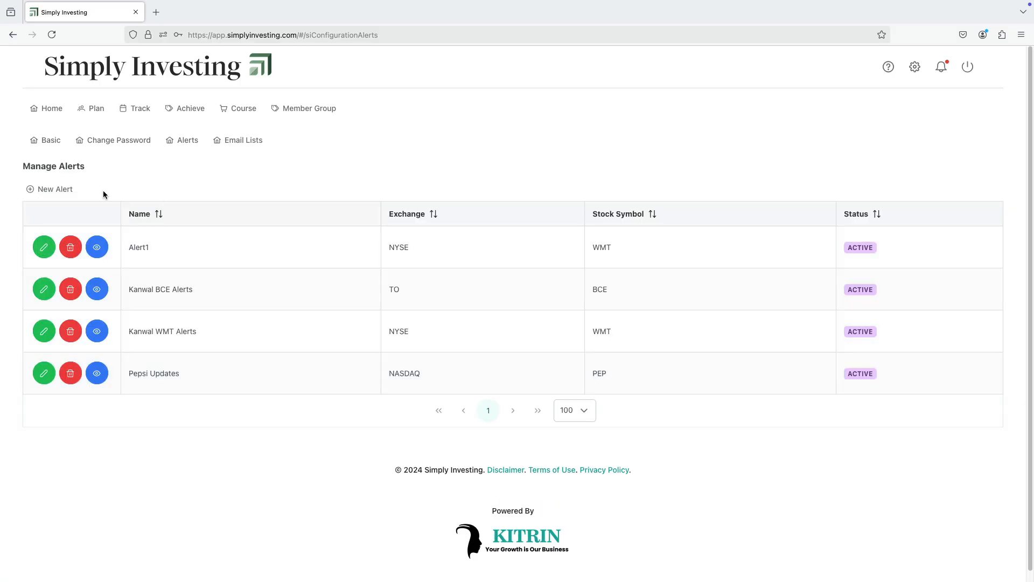
Create a second alert named Alert2 for Archer-Daniels-Midland Company on the NYSE exchange
{"action": "left_click", "coordinate": [68, 189]}
{"action": "left_click", "coordinate": [97, 206]}
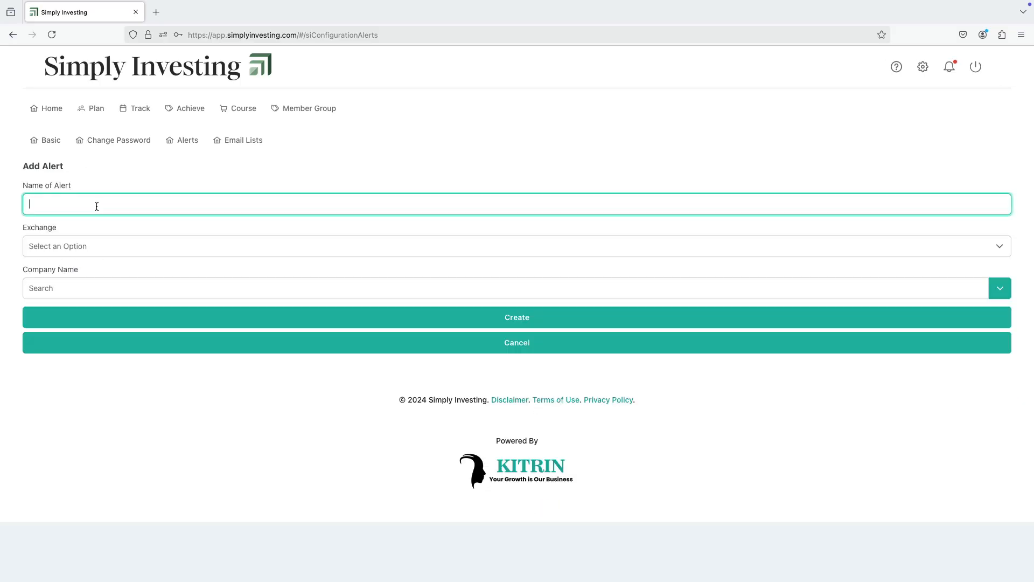
{"action": "type", "text": "Alert2"}
{"action": "left_click", "coordinate": [136, 247]}
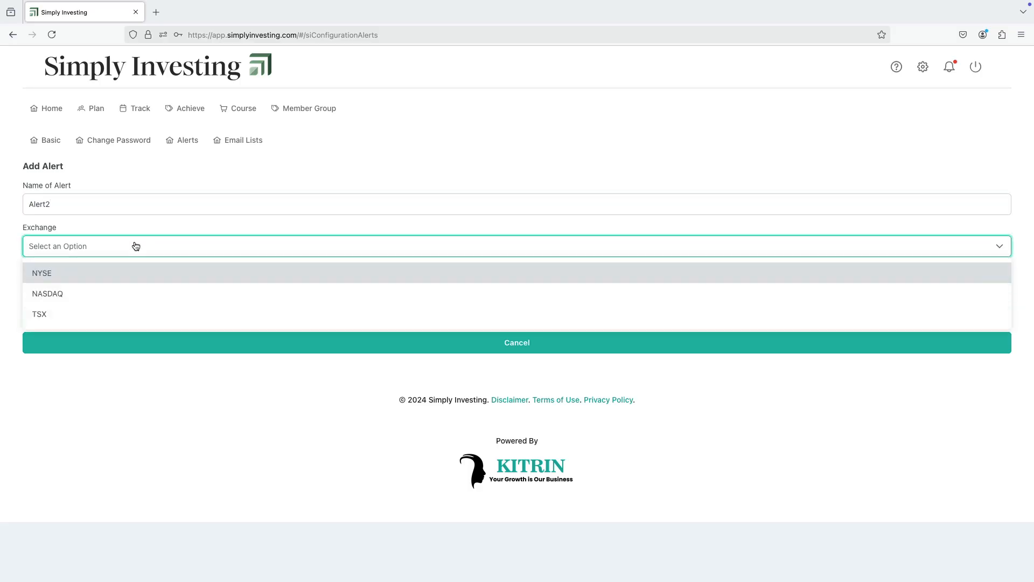
{"action": "left_click", "coordinate": [107, 276]}
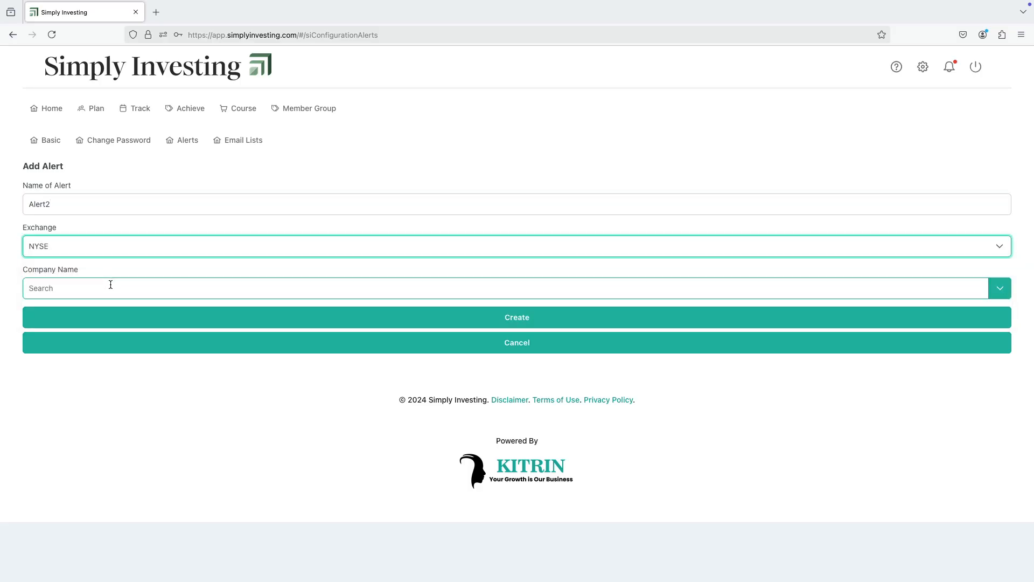
{"action": "left_click", "coordinate": [111, 285]}
{"action": "type", "text": "Archer"}
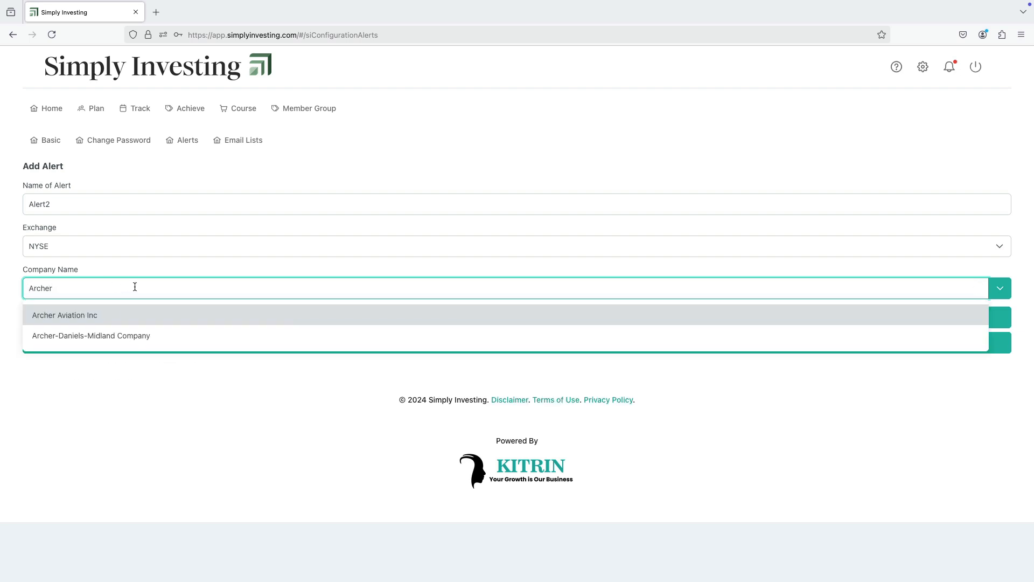
{"action": "left_click", "coordinate": [86, 336]}
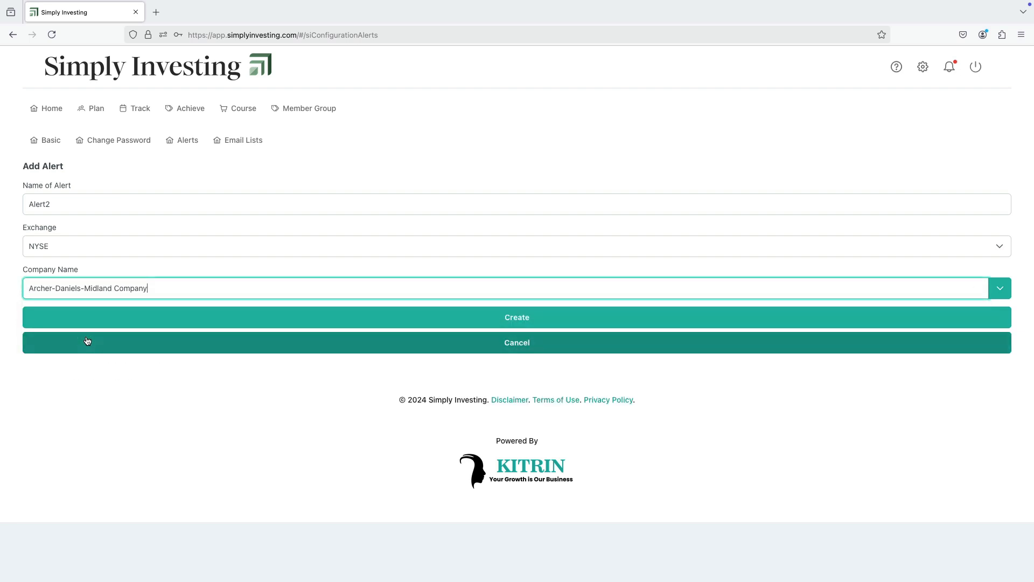
{"action": "left_click", "coordinate": [536, 319]}
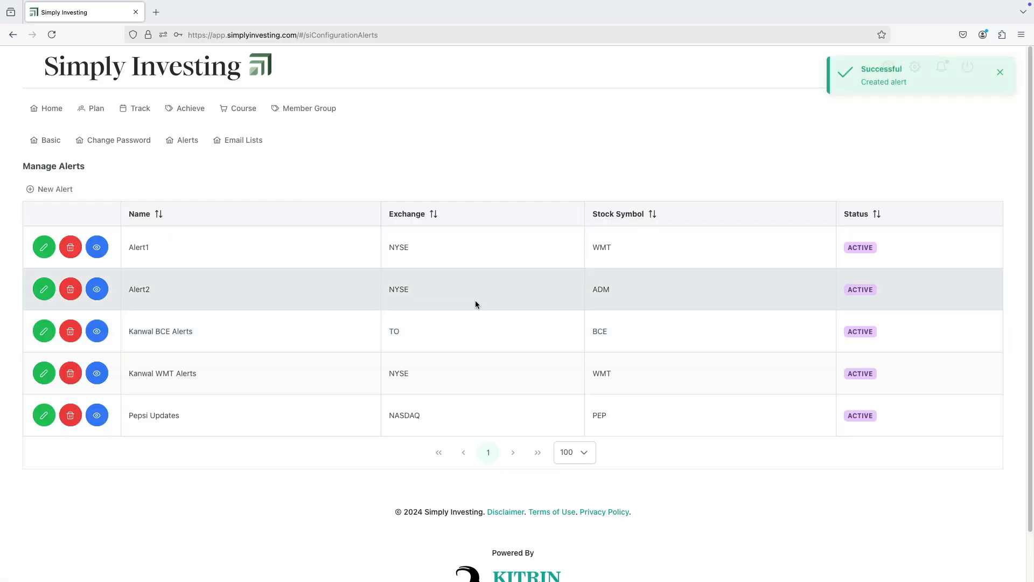
Start a new custom filter component for Alert2 based on SI Criteria out of 10 (20yr Data)
{"action": "left_click", "coordinate": [96, 286]}
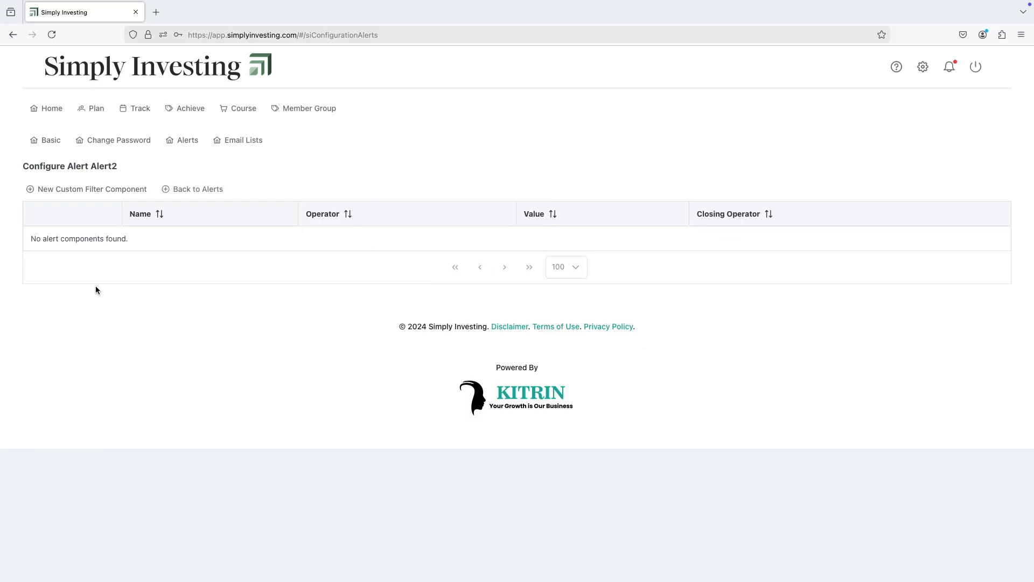
{"action": "left_click", "coordinate": [81, 192]}
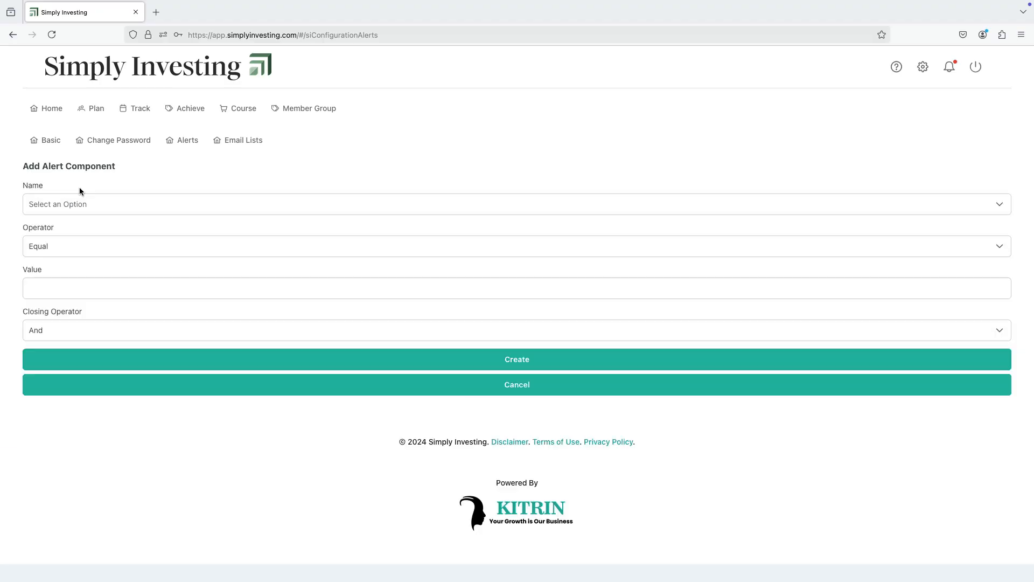
{"action": "left_click", "coordinate": [127, 204]}
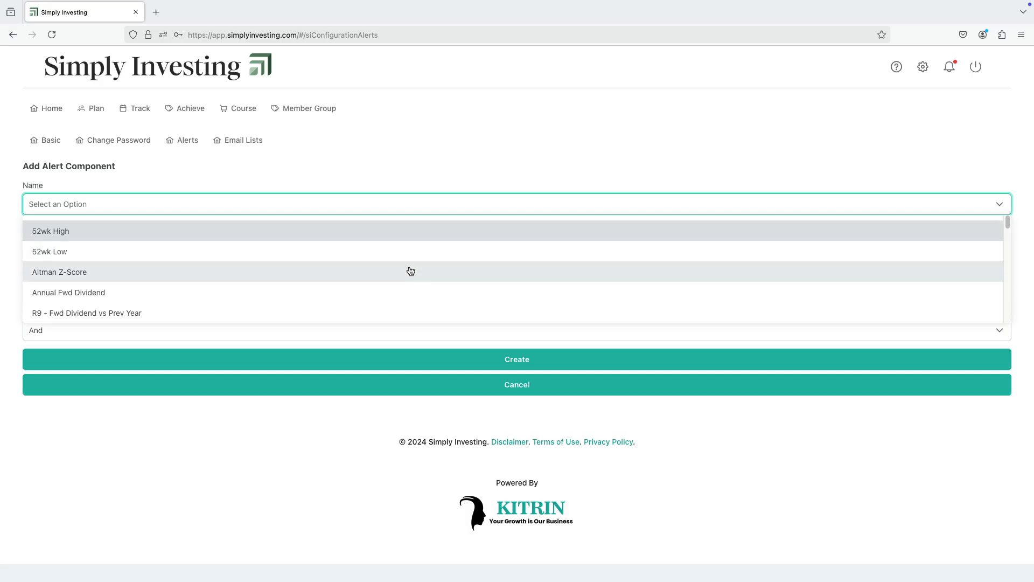
{"action": "scroll", "coordinate": [423, 276], "scroll_direction": "down", "scroll_amount": 3}
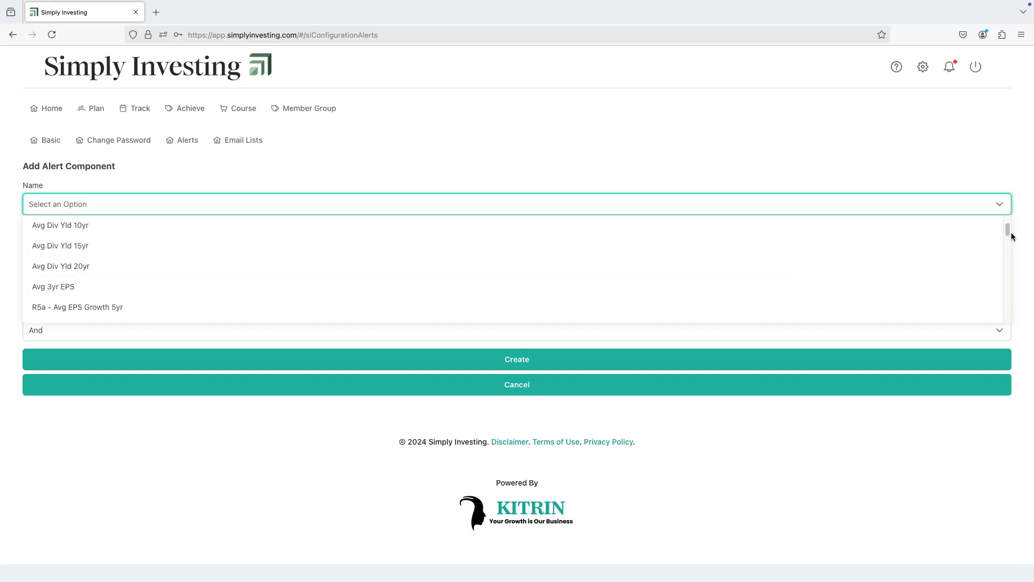
{"action": "left_click_drag", "start_coordinate": [1007, 230], "coordinate": [1006, 309]}
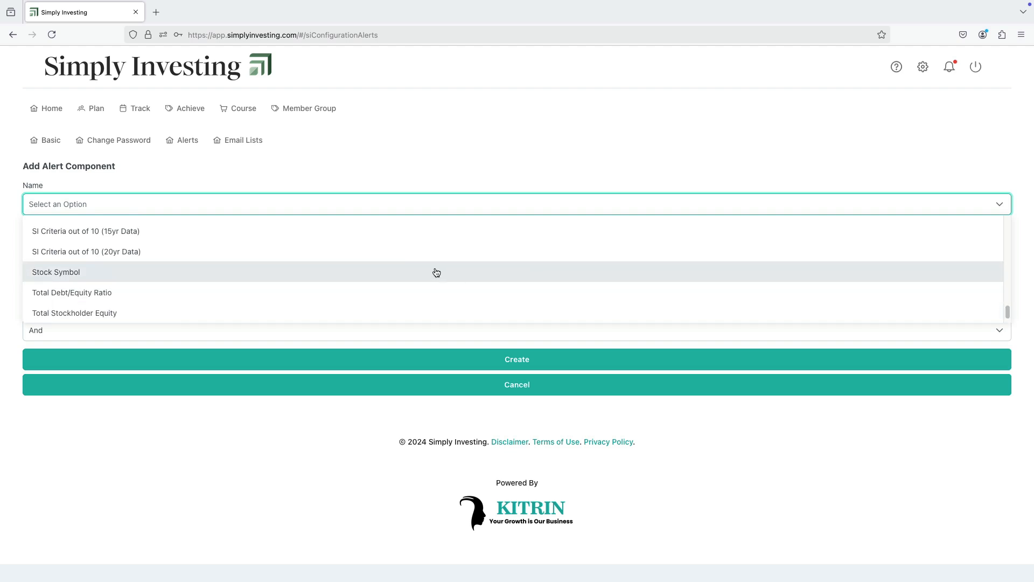
{"action": "left_click", "coordinate": [128, 253]}
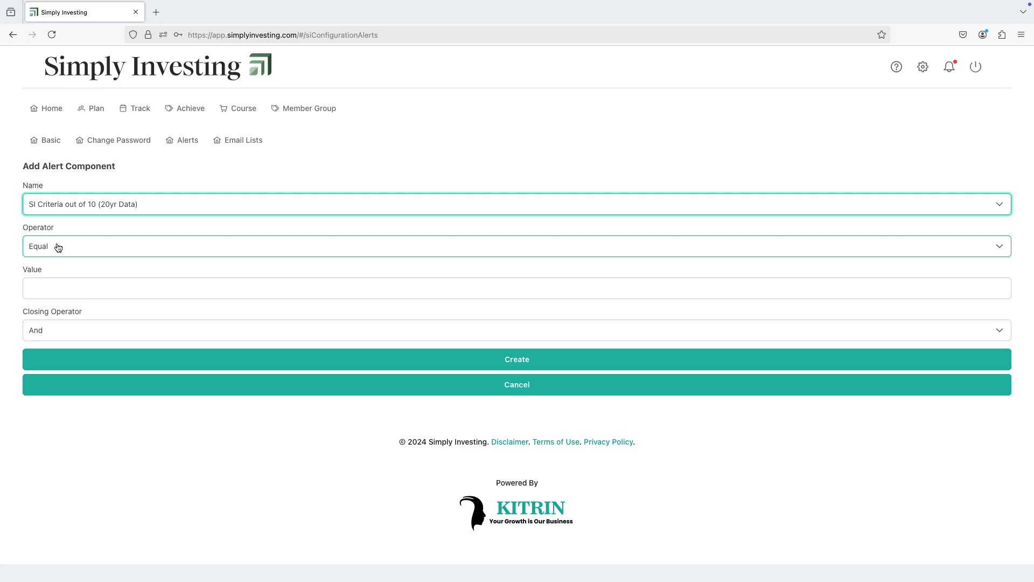
Set the SI Criteria component's value to 10 and create it with the Equal operator
{"action": "left_click", "coordinate": [71, 287]}
{"action": "type", "text": "1"}
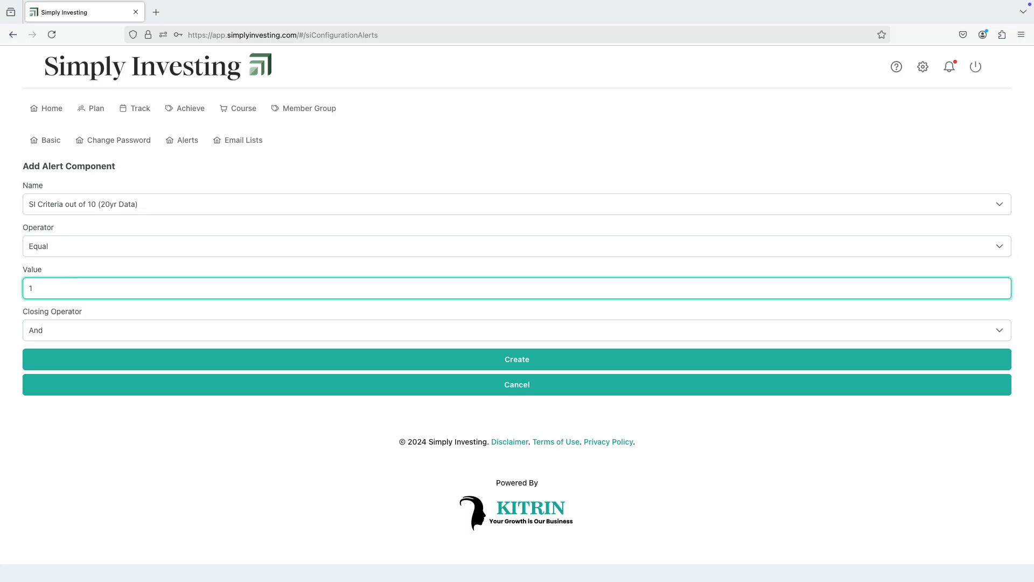
{"action": "type", "text": "0"}
{"action": "left_click", "coordinate": [163, 313]}
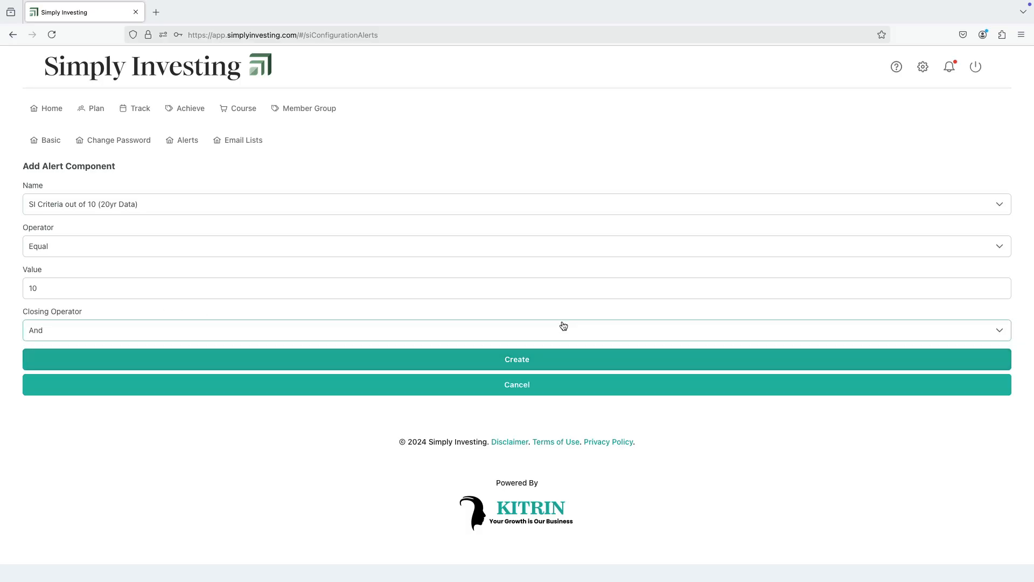
{"action": "left_click", "coordinate": [521, 362]}
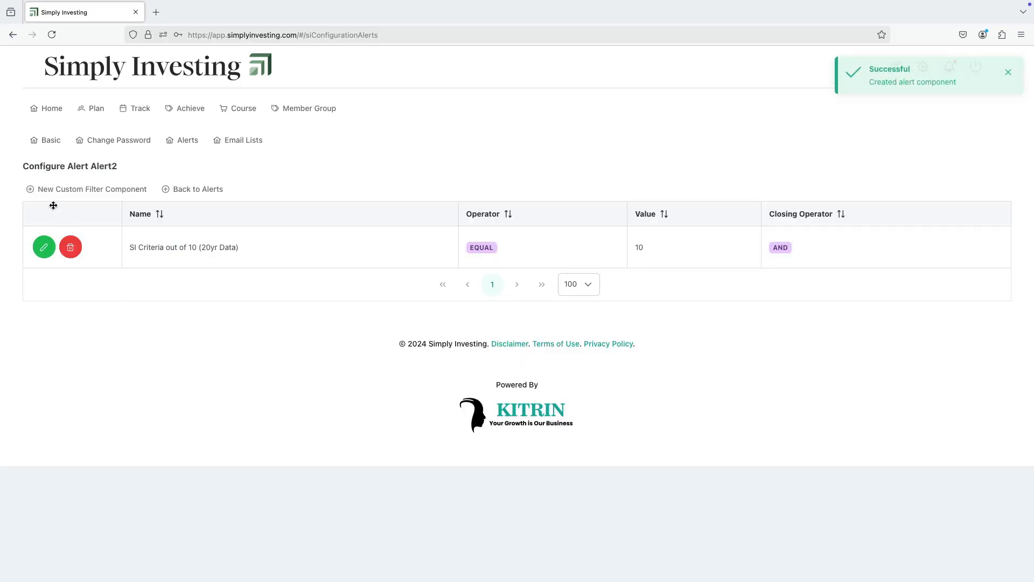
Start a second custom filter component for Alert2 based on EPS (TTM)
{"action": "left_click", "coordinate": [56, 193]}
{"action": "left_click", "coordinate": [106, 205]}
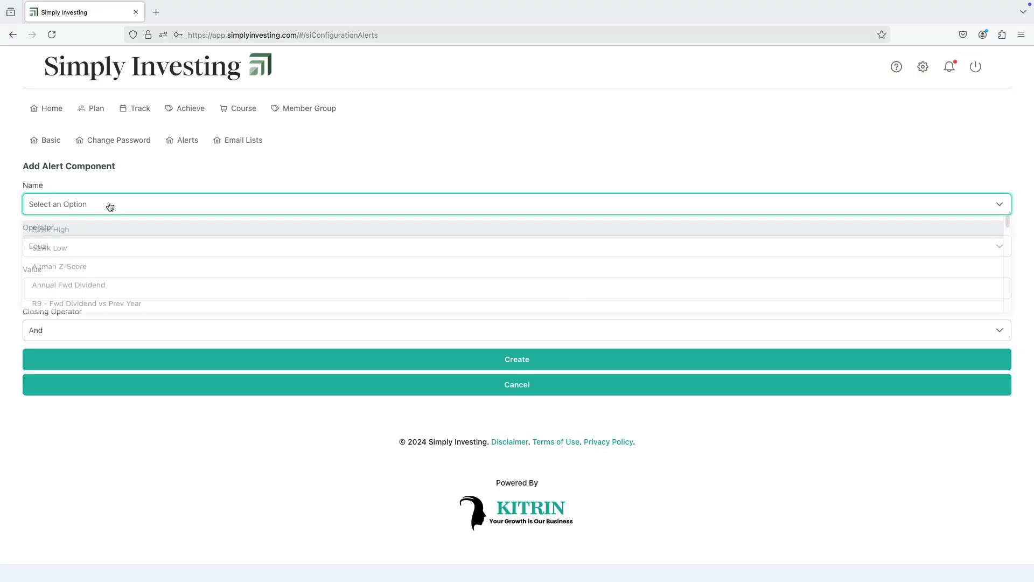
{"action": "scroll", "coordinate": [225, 262], "scroll_direction": "down", "scroll_amount": 8}
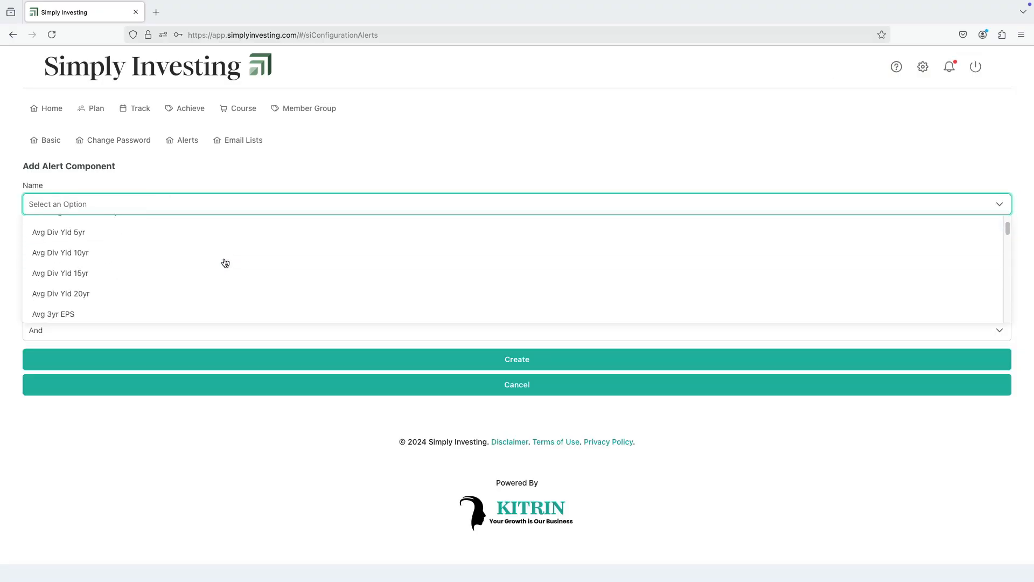
{"action": "scroll", "coordinate": [225, 262], "scroll_direction": "down", "scroll_amount": 10}
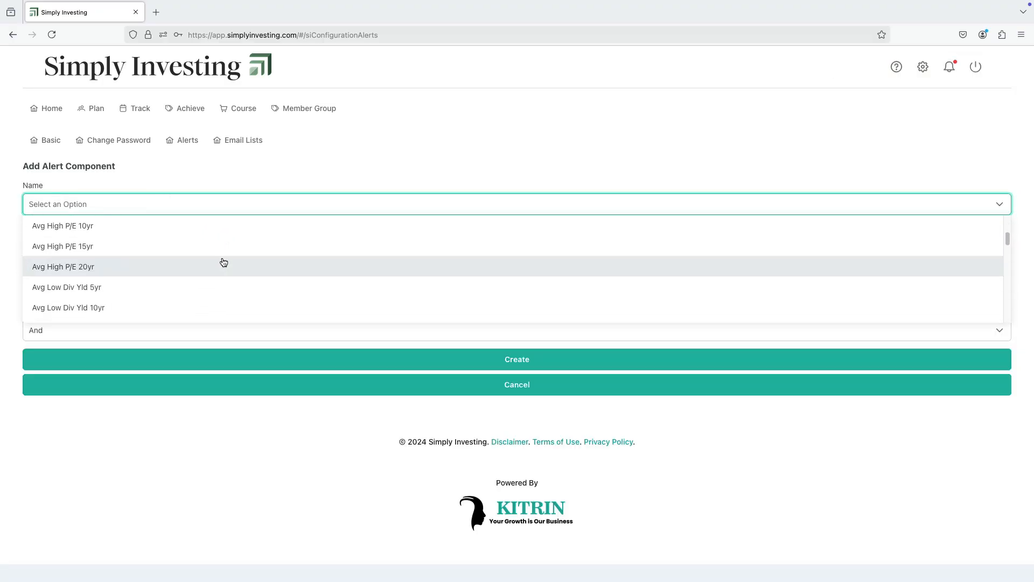
{"action": "scroll", "coordinate": [222, 261], "scroll_direction": "down", "scroll_amount": 6}
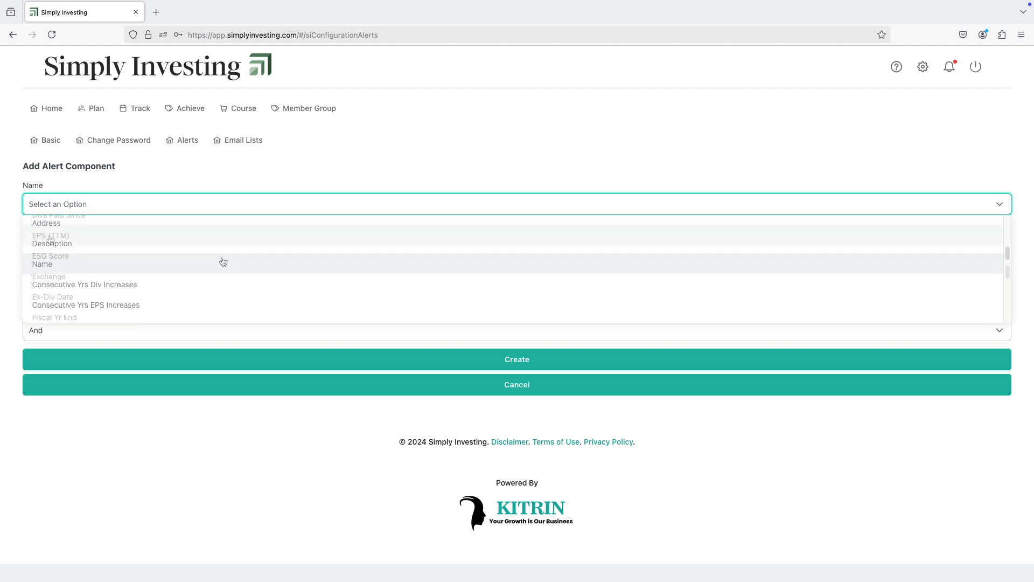
{"action": "left_click", "coordinate": [82, 240]}
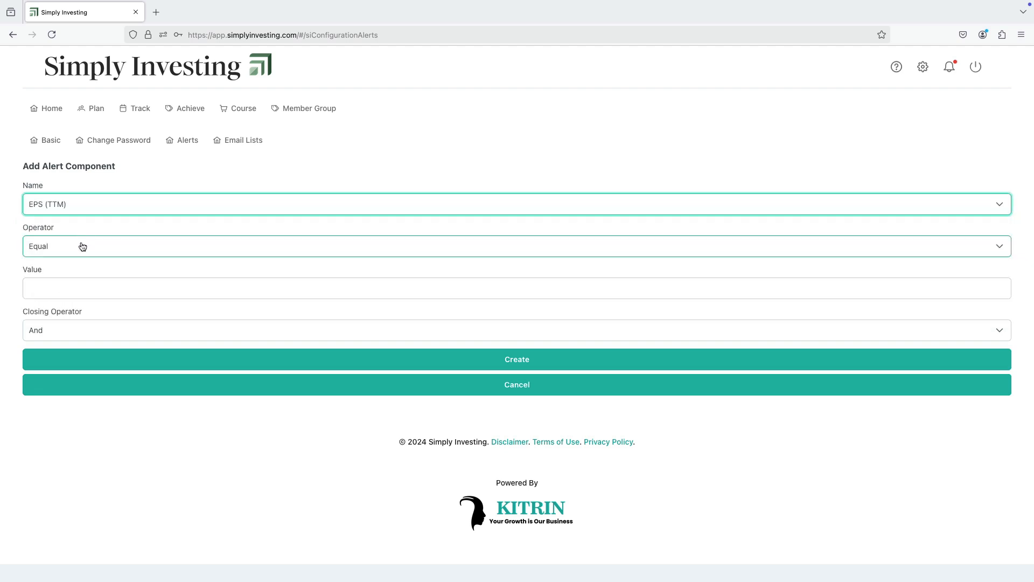
Set the EPS (TTM) component's operator to Greater Than and value to 4, create it, and return to the alerts list
{"action": "left_click", "coordinate": [82, 246]}
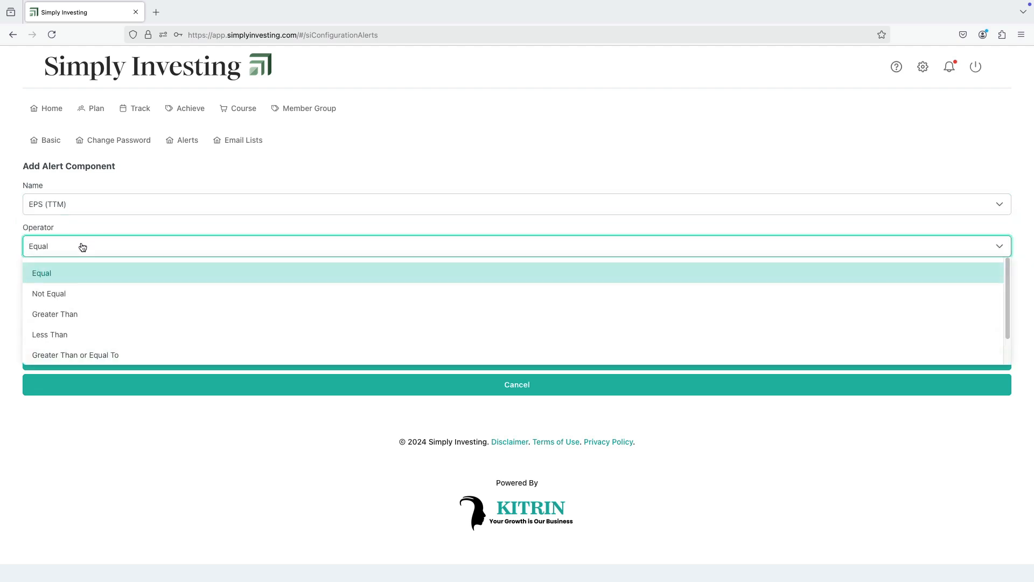
{"action": "left_click", "coordinate": [76, 312]}
{"action": "left_click", "coordinate": [80, 286]}
{"action": "type", "text": "4"}
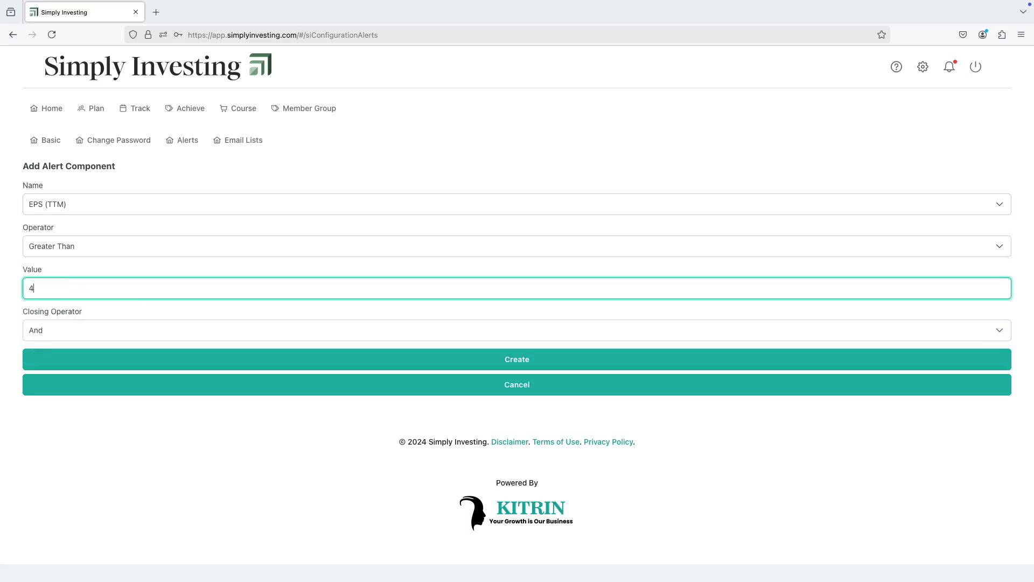
{"action": "left_click", "coordinate": [516, 364]}
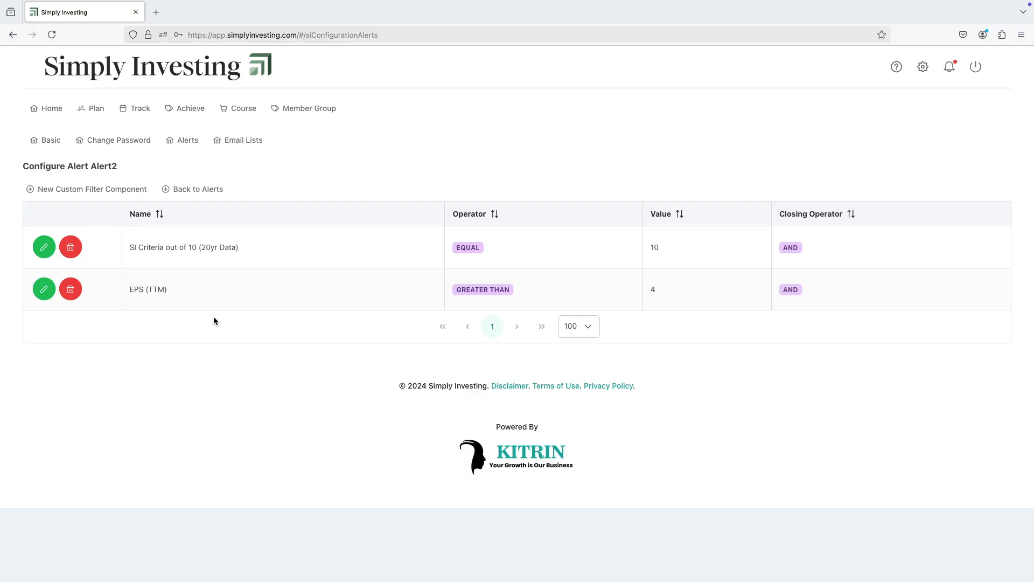
{"action": "left_click", "coordinate": [204, 189]}
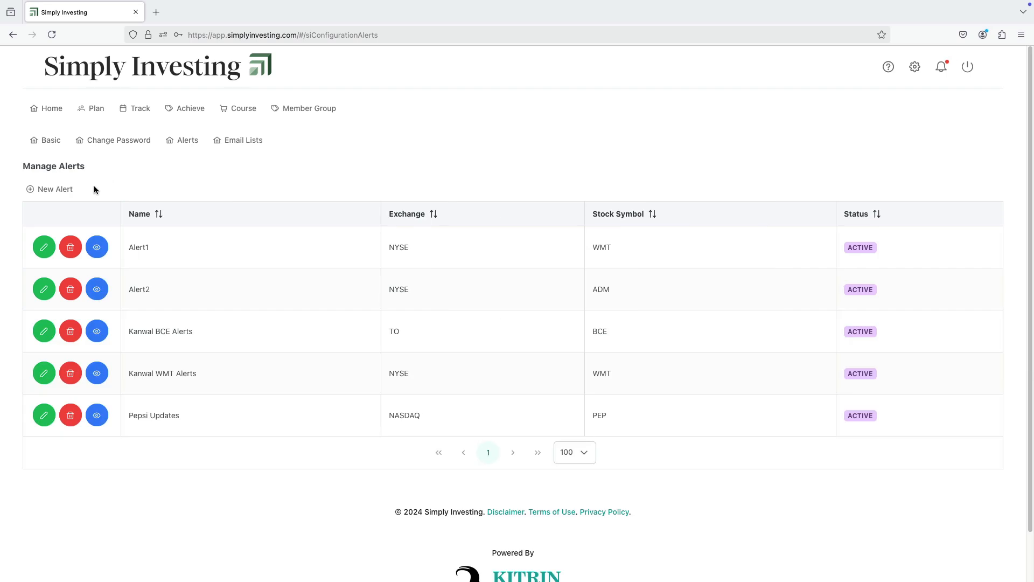
Create a third alert named Alert3 for Johnson & Johnson on the NYSE exchange
{"action": "left_click", "coordinate": [54, 192]}
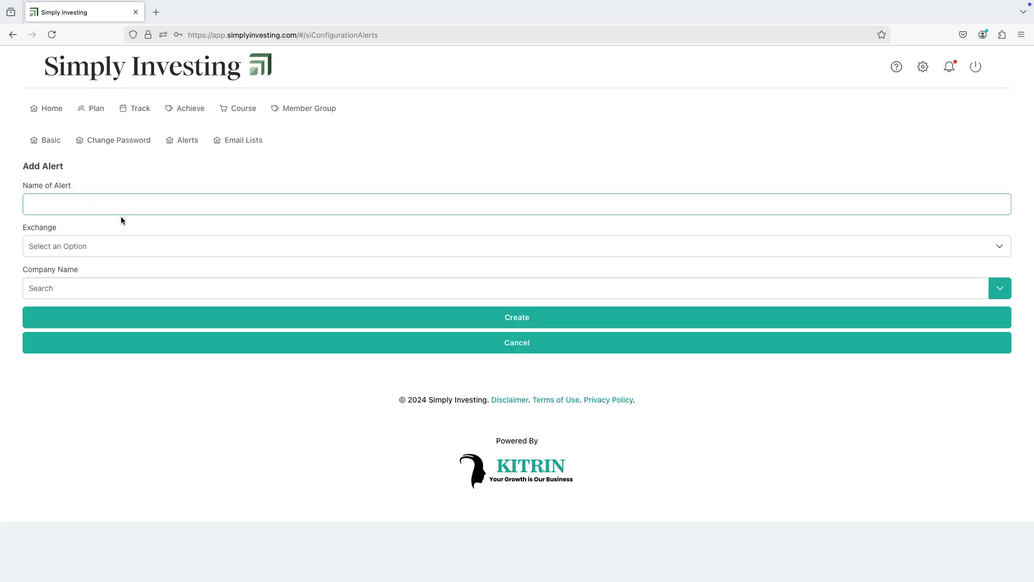
{"action": "left_click", "coordinate": [124, 208]}
{"action": "type", "text": "Al"}
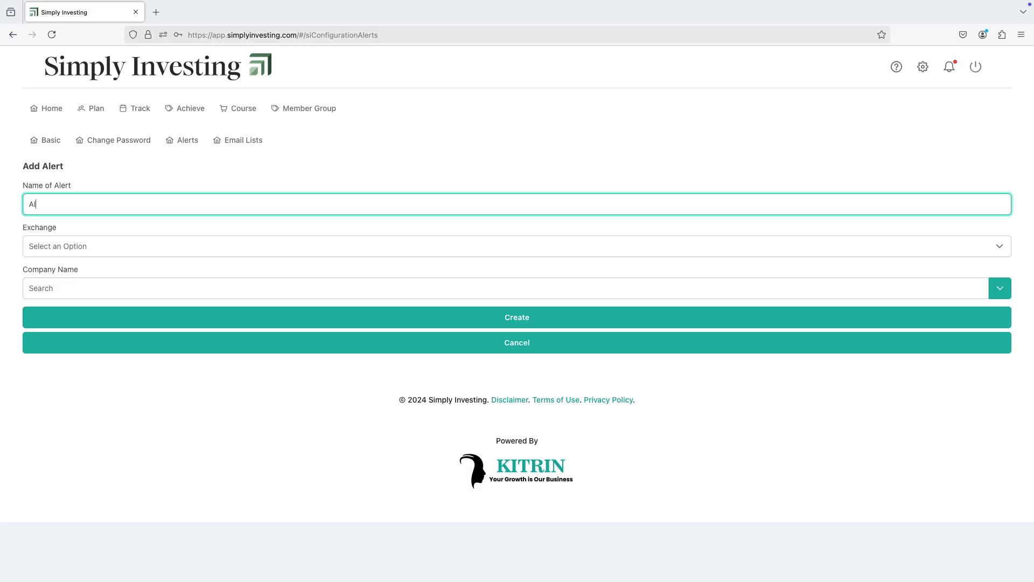
{"action": "type", "text": "ert3"}
{"action": "left_click", "coordinate": [114, 247]}
{"action": "left_click", "coordinate": [92, 274]}
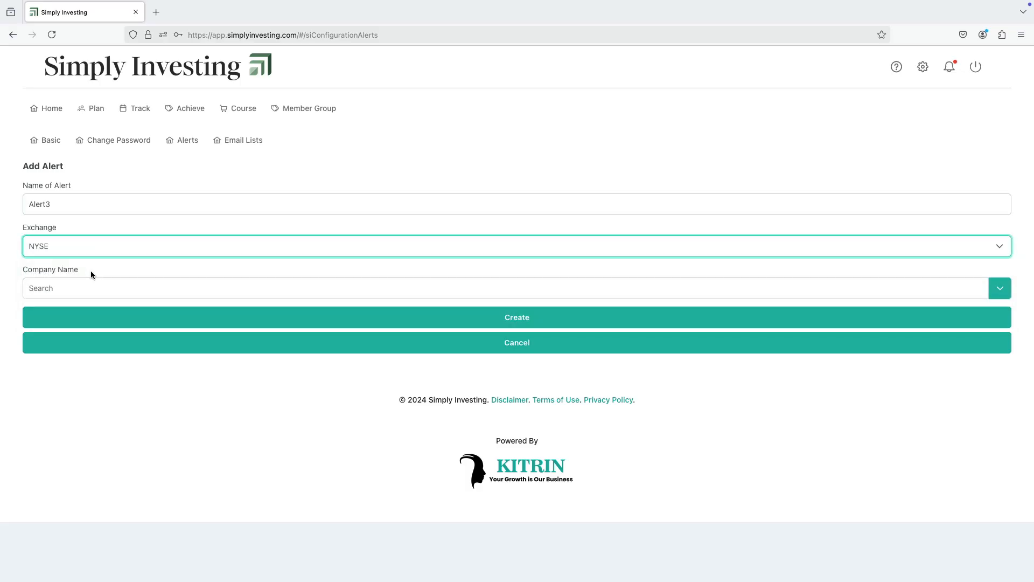
{"action": "left_click", "coordinate": [83, 288]}
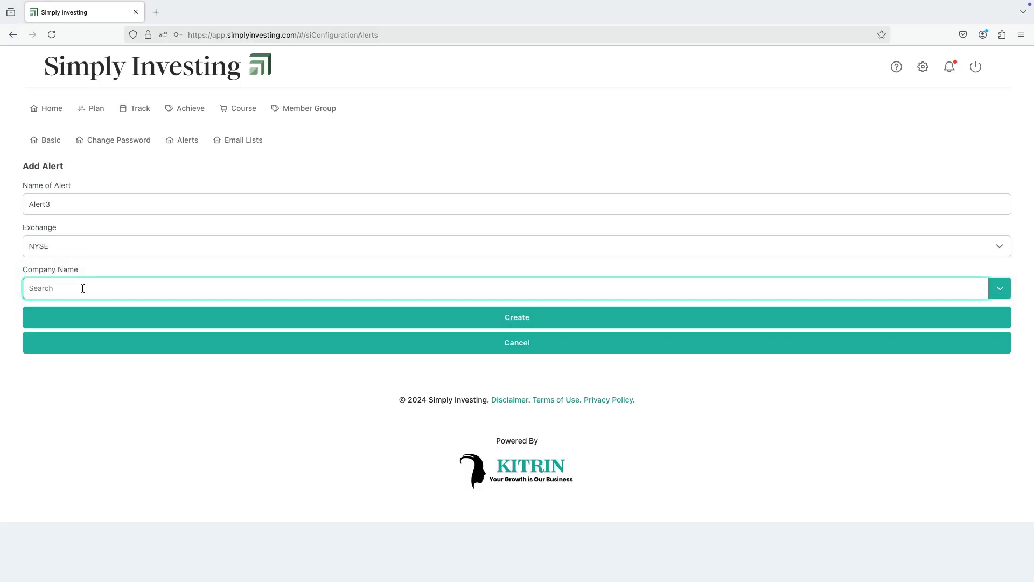
{"action": "type", "text": "John"}
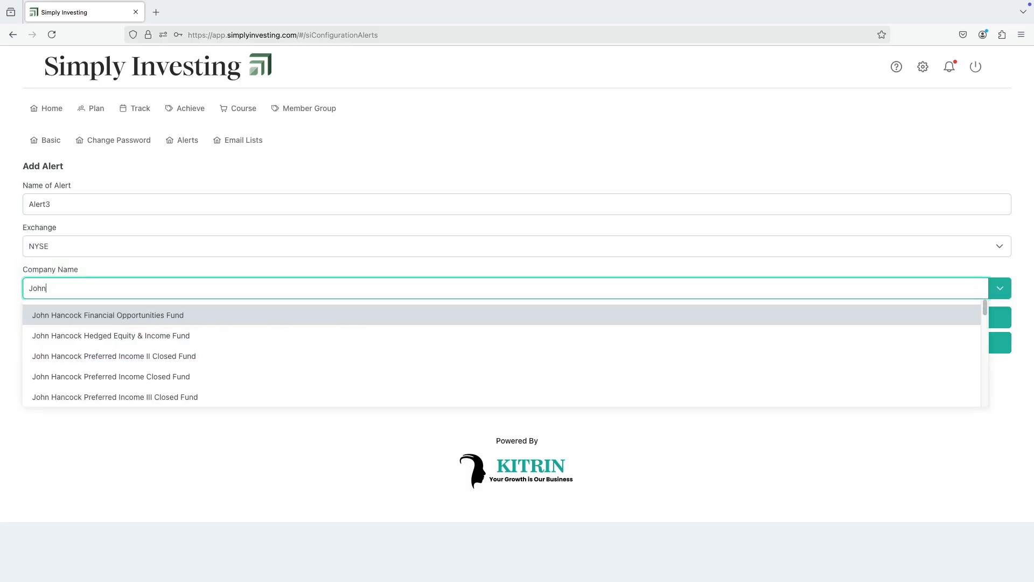
{"action": "type", "text": "son"}
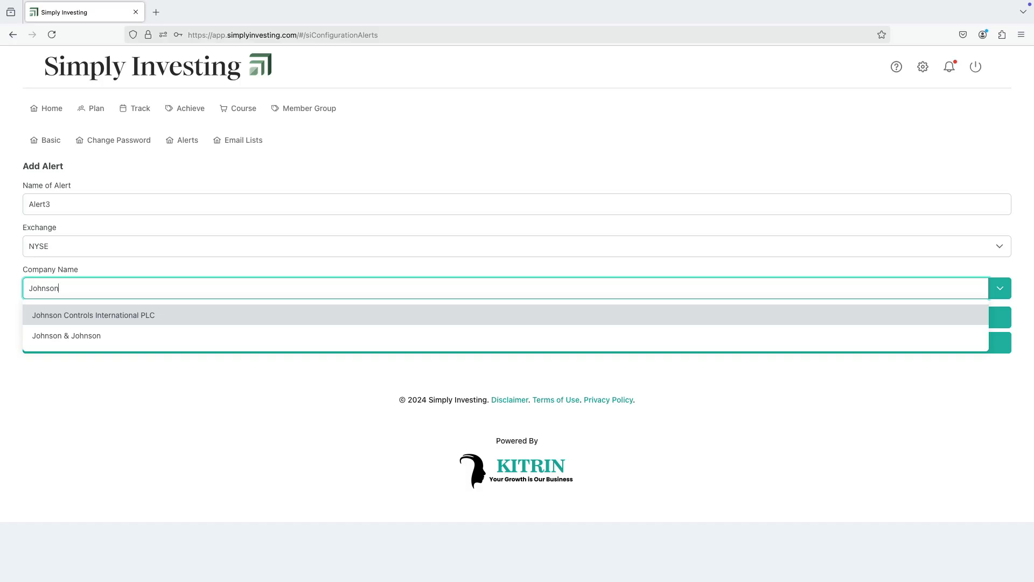
{"action": "left_click", "coordinate": [101, 338]}
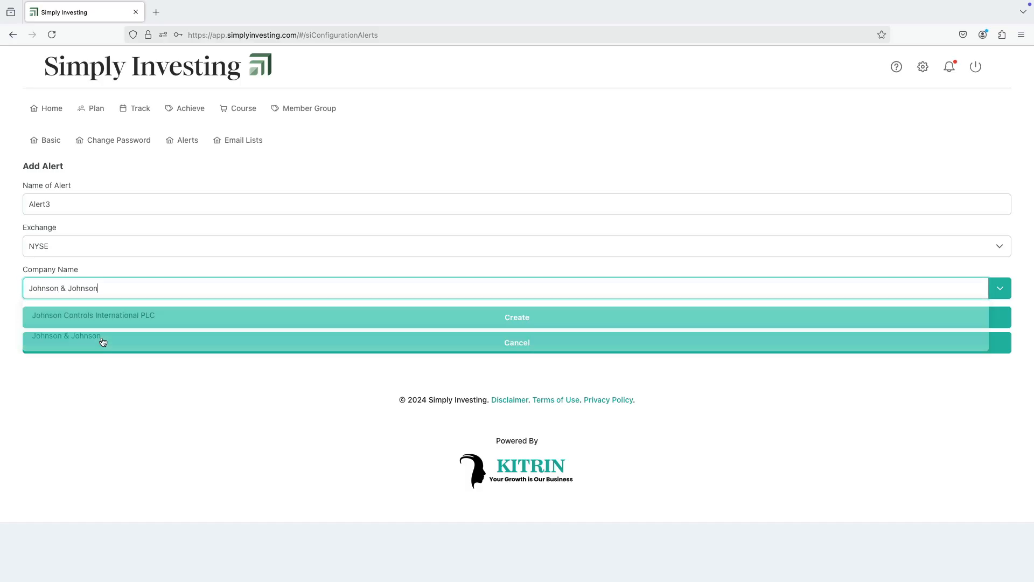
{"action": "left_click", "coordinate": [582, 317]}
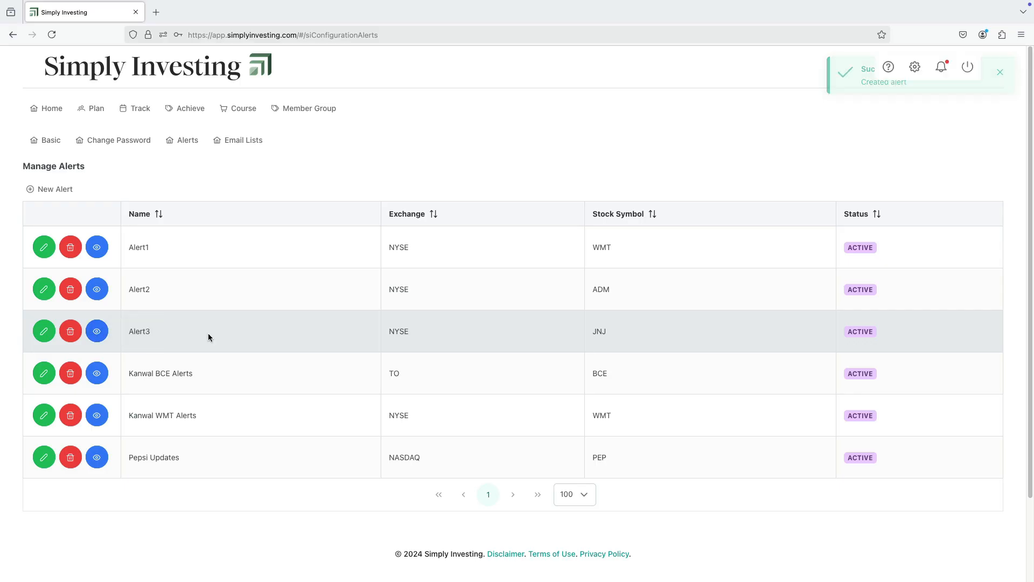
Start a new custom filter component for Alert3 based on Annual Fwd Dividend
{"action": "left_click", "coordinate": [97, 333]}
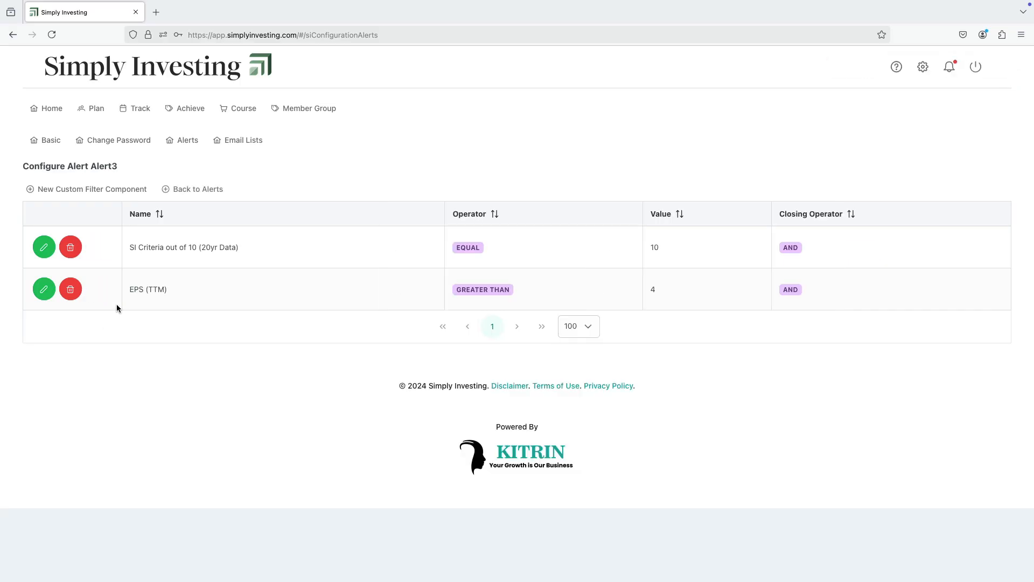
{"action": "left_click", "coordinate": [43, 192]}
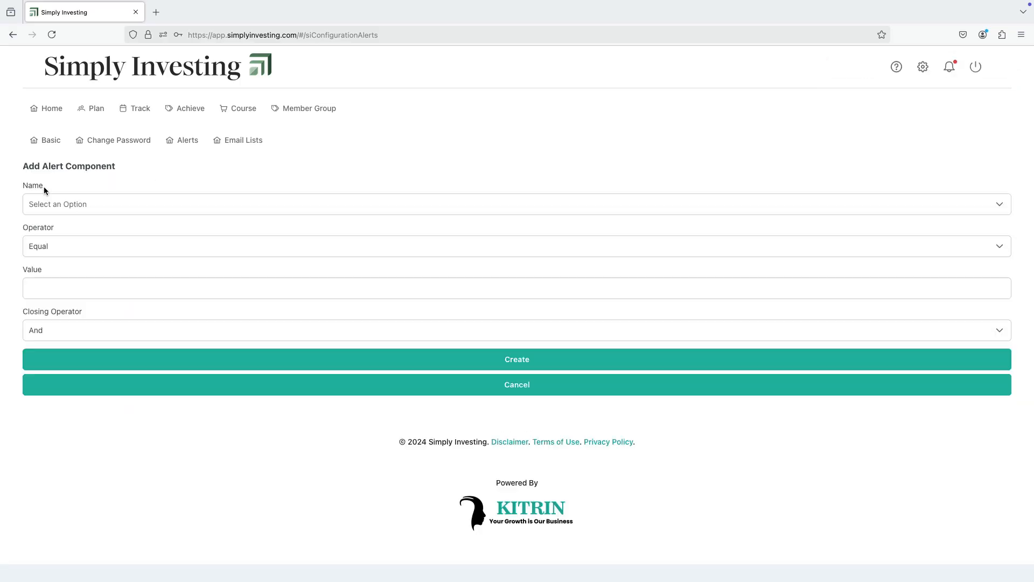
{"action": "left_click", "coordinate": [107, 203]}
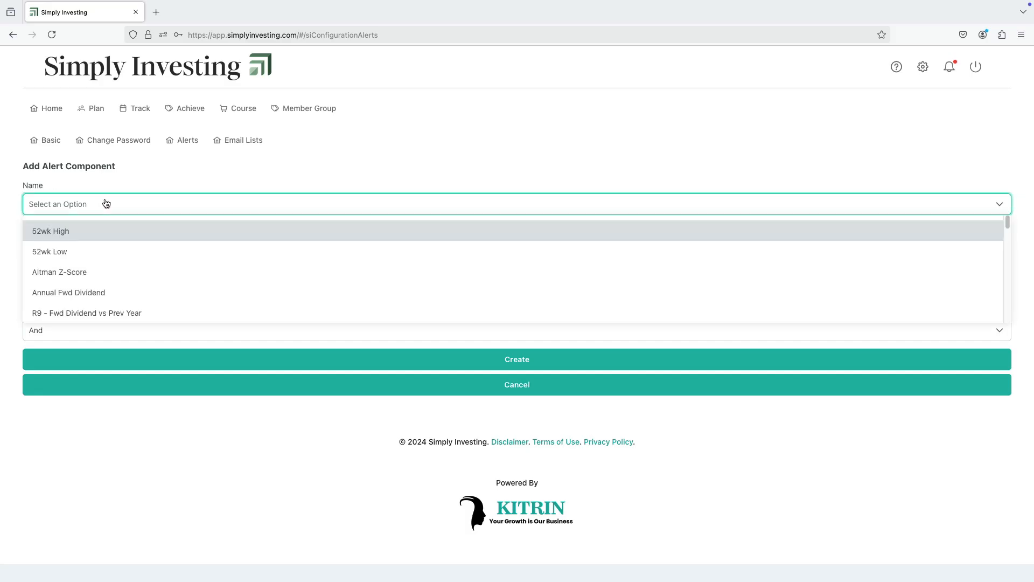
{"action": "left_click", "coordinate": [106, 293]}
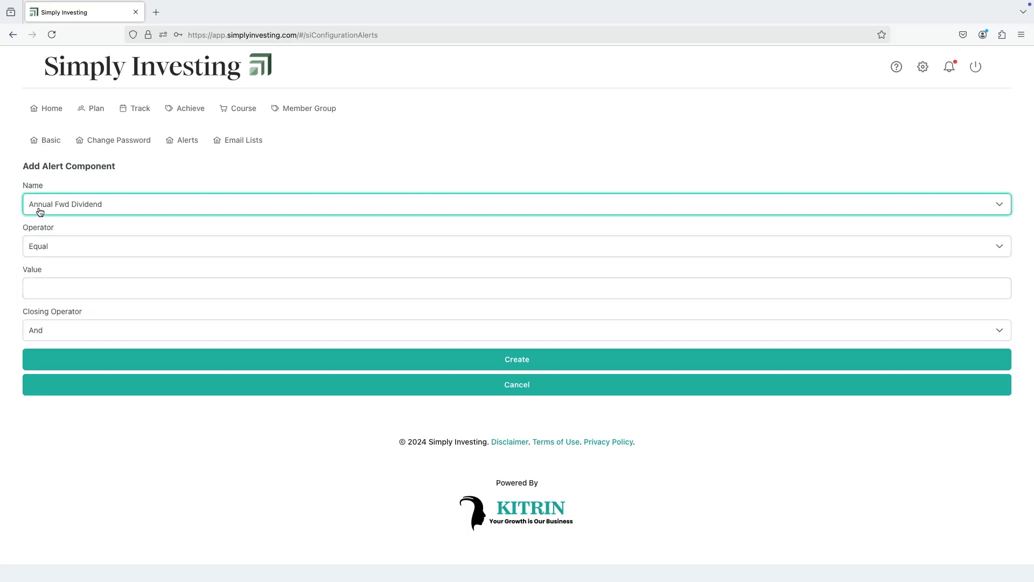
Set the Annual Fwd Dividend component to Greater Than 5 with closing operator Or, and create it
{"action": "left_click", "coordinate": [76, 248]}
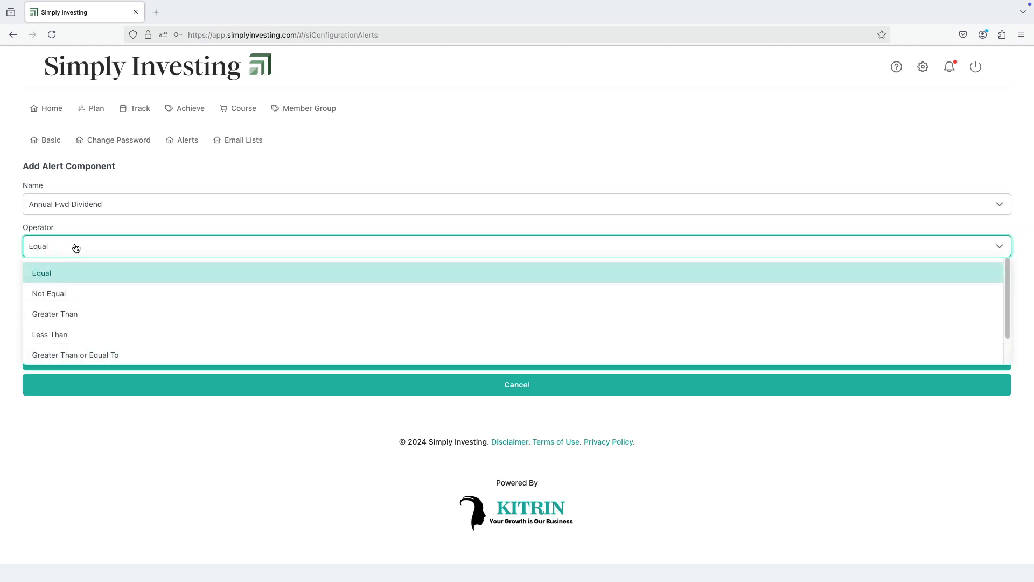
{"action": "left_click", "coordinate": [76, 314]}
{"action": "left_click", "coordinate": [76, 289]}
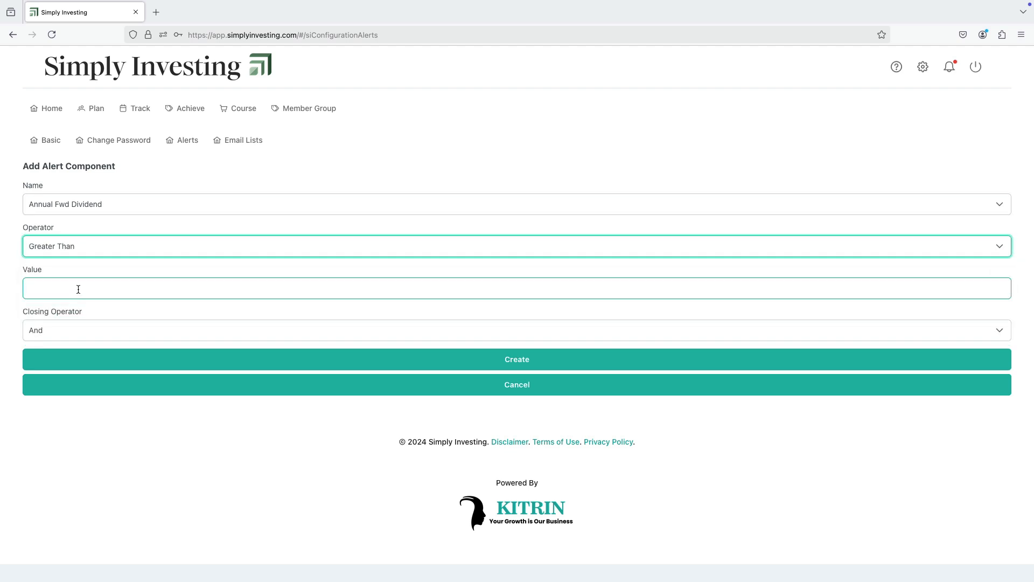
{"action": "type", "text": "5"}
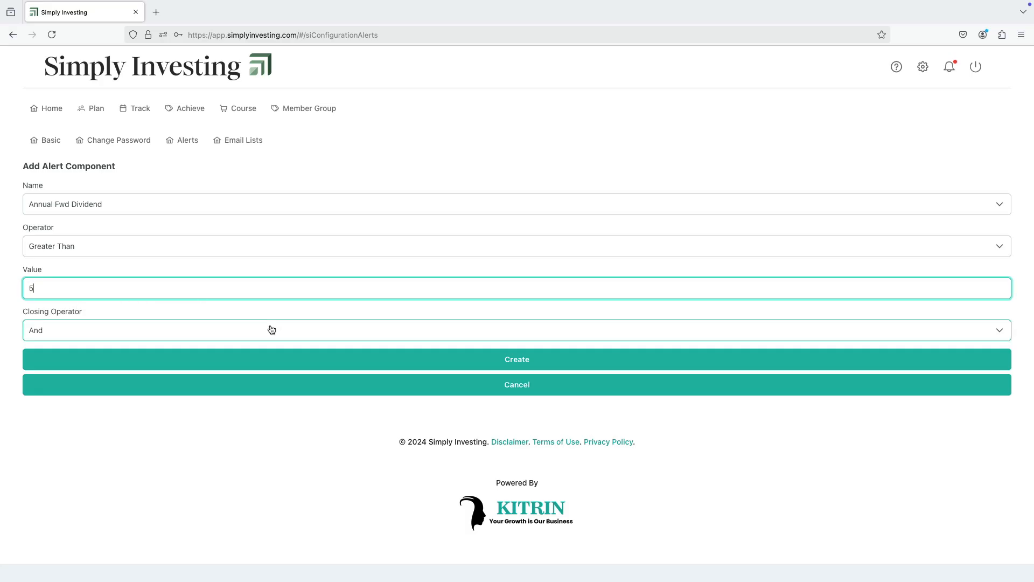
{"action": "left_click", "coordinate": [80, 325]}
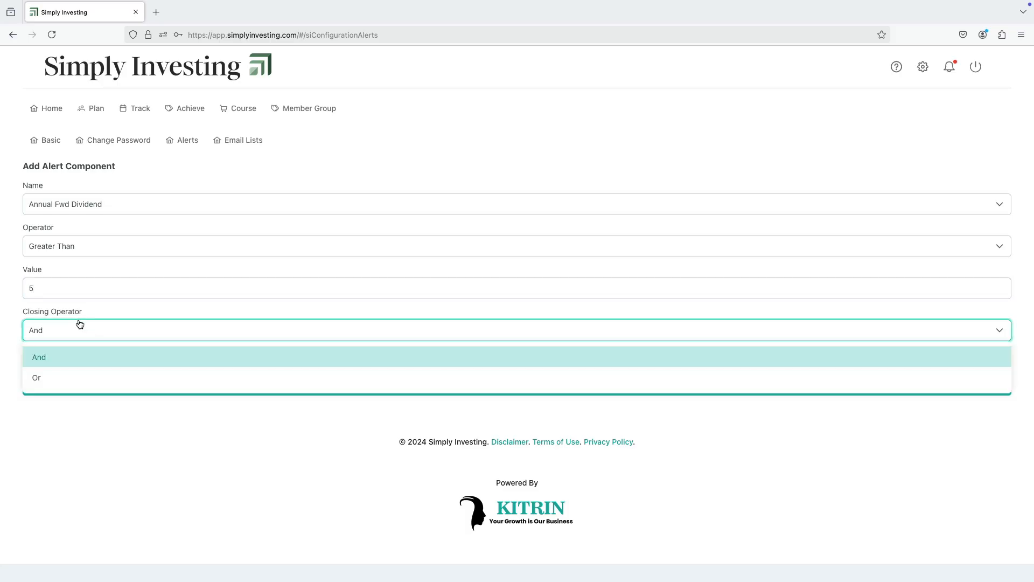
{"action": "left_click", "coordinate": [49, 377]}
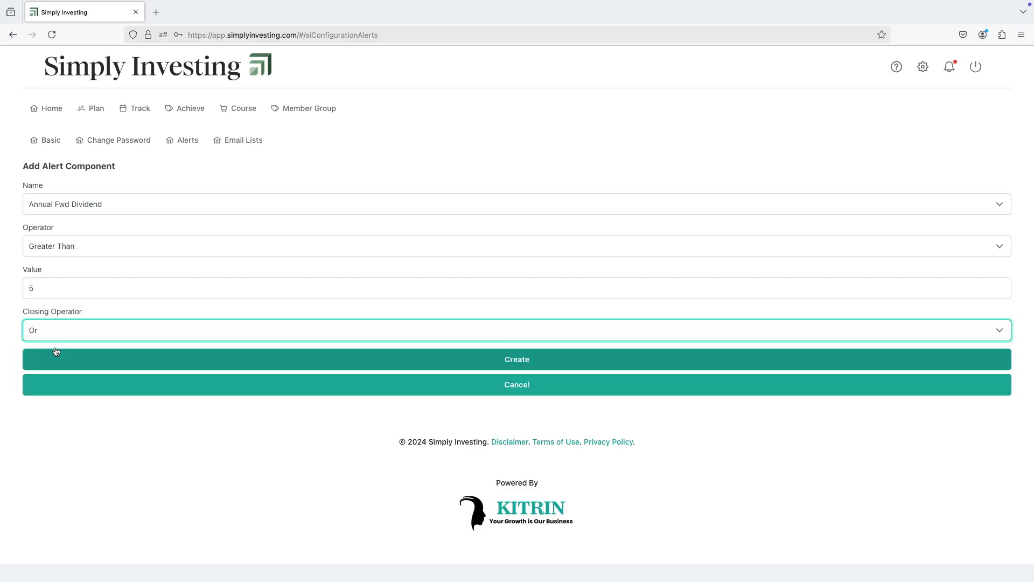
{"action": "left_click", "coordinate": [535, 366]}
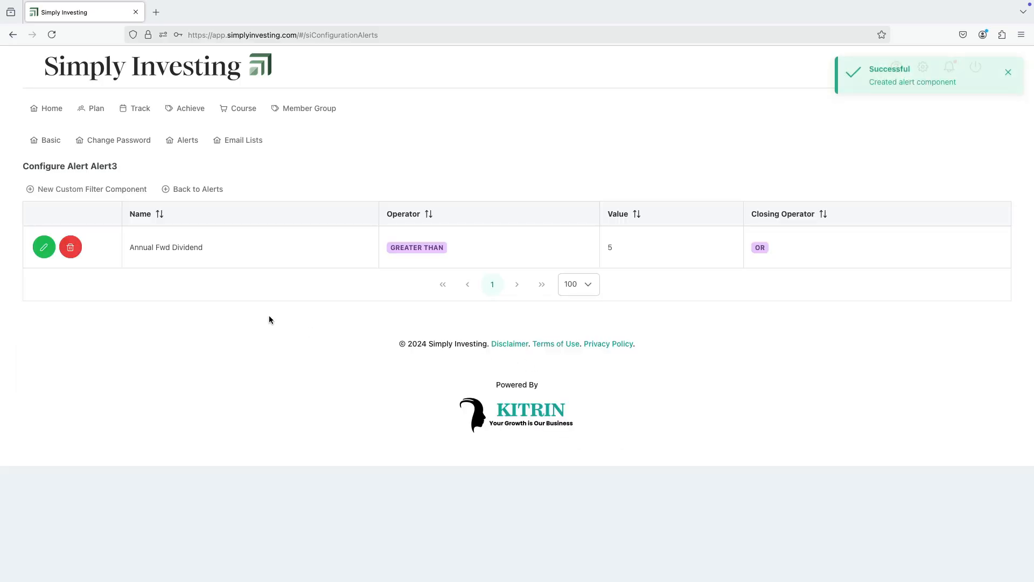
Add a second Alert3 filter component, R11a - P/E Ratio TTM Less Than 22 with closing operator And, and return to the alerts list
{"action": "left_click", "coordinate": [59, 189]}
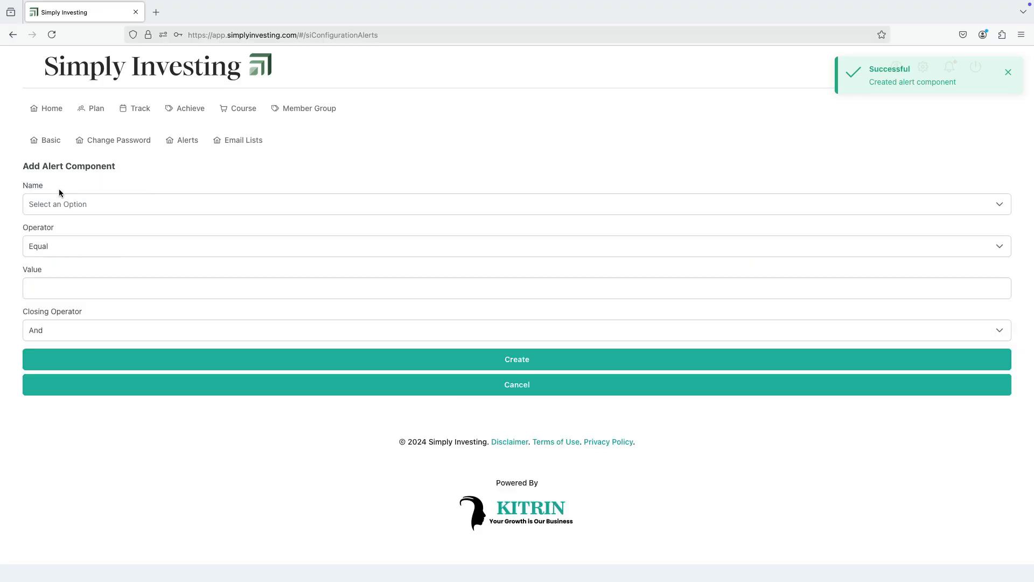
{"action": "left_click", "coordinate": [101, 208]}
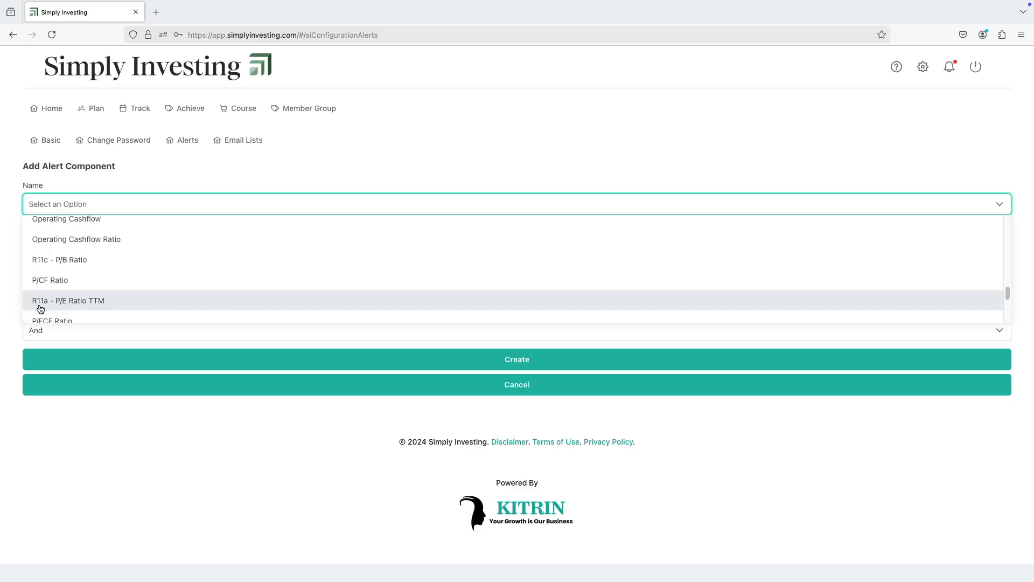
{"action": "left_click", "coordinate": [118, 303]}
{"action": "left_click", "coordinate": [97, 247]}
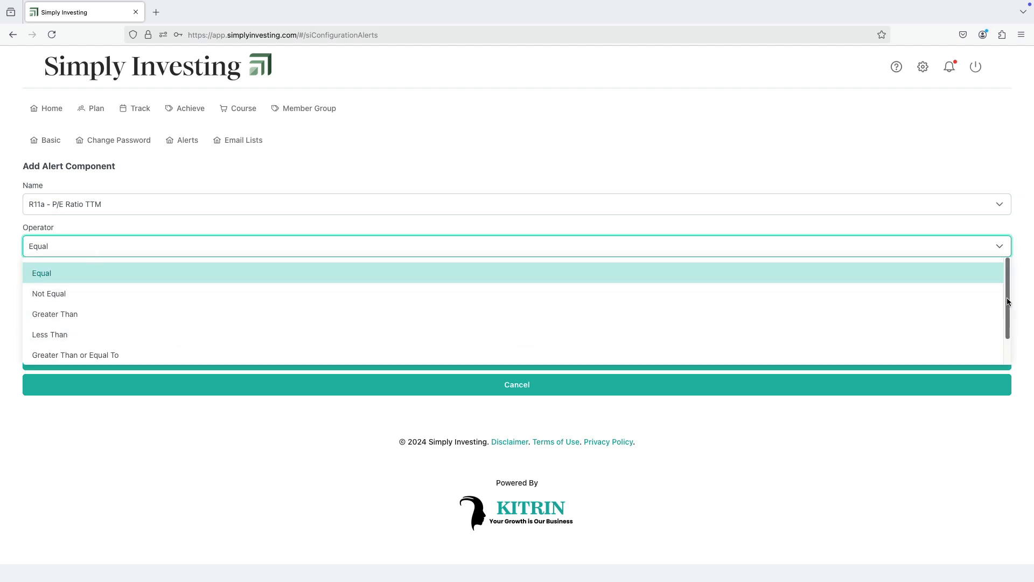
{"action": "left_click_drag", "start_coordinate": [1008, 301], "coordinate": [1007, 327]}
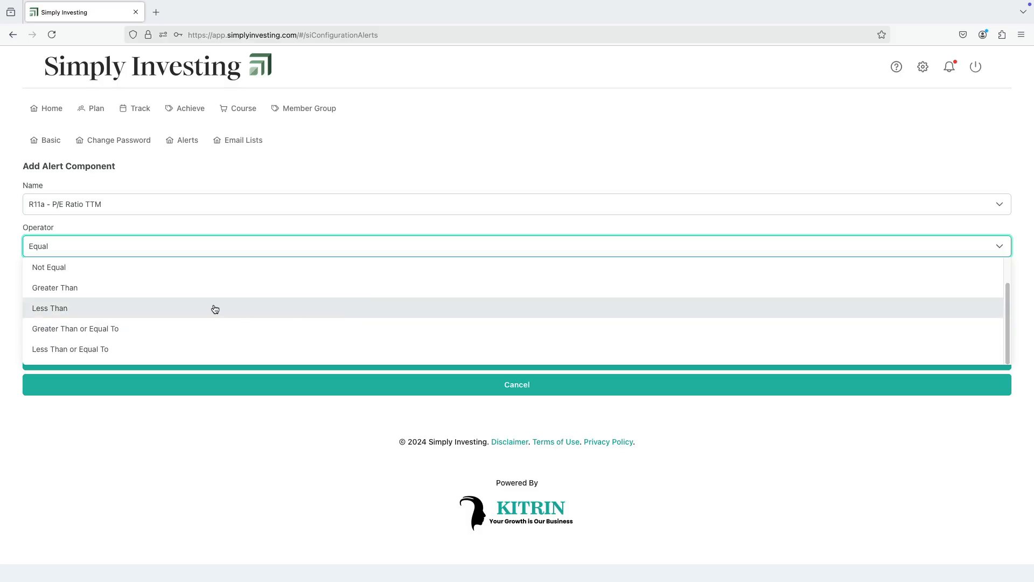
{"action": "left_click", "coordinate": [66, 310]}
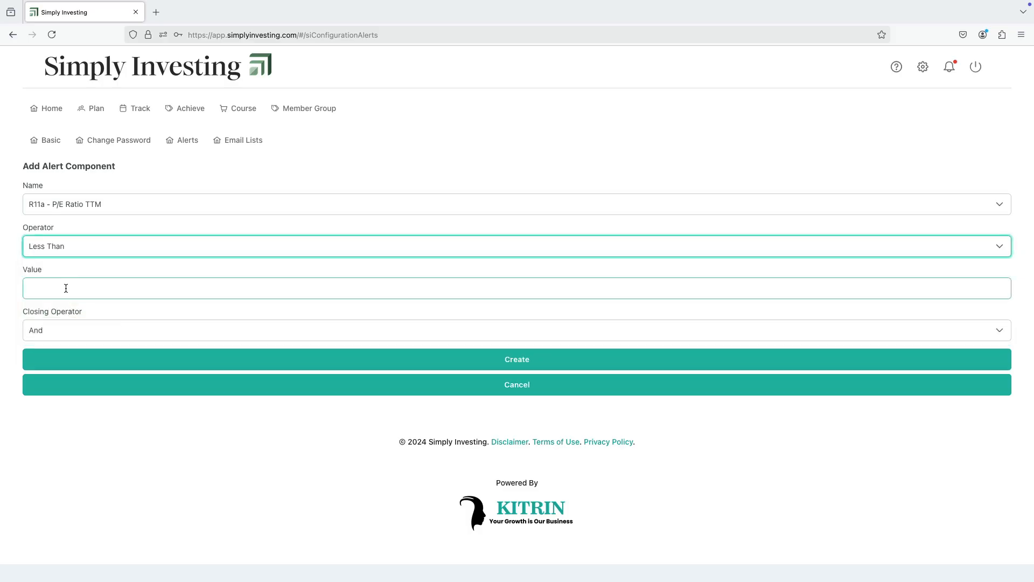
{"action": "left_click", "coordinate": [66, 288]}
{"action": "type", "text": "22"}
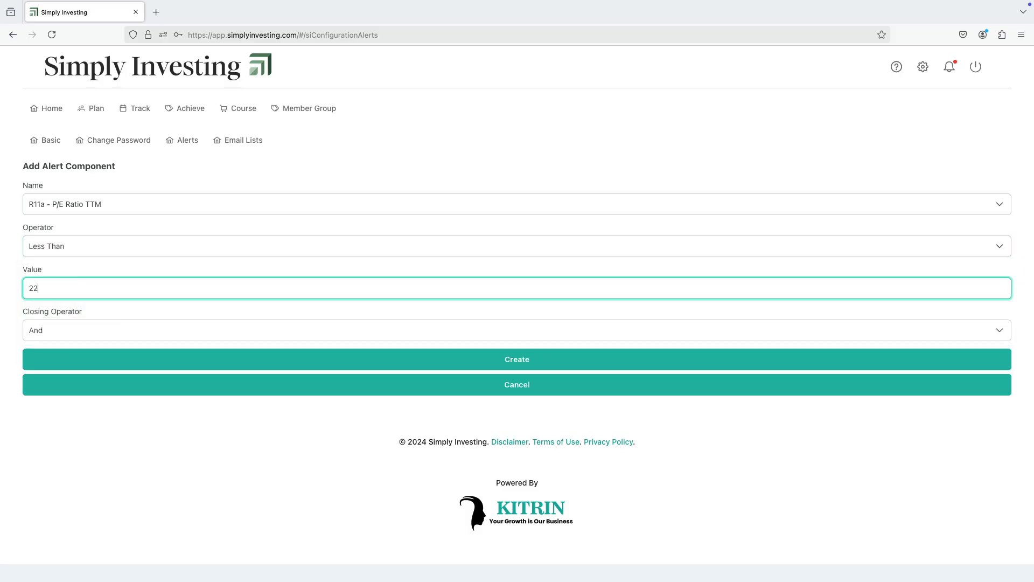
{"action": "left_click", "coordinate": [516, 359]}
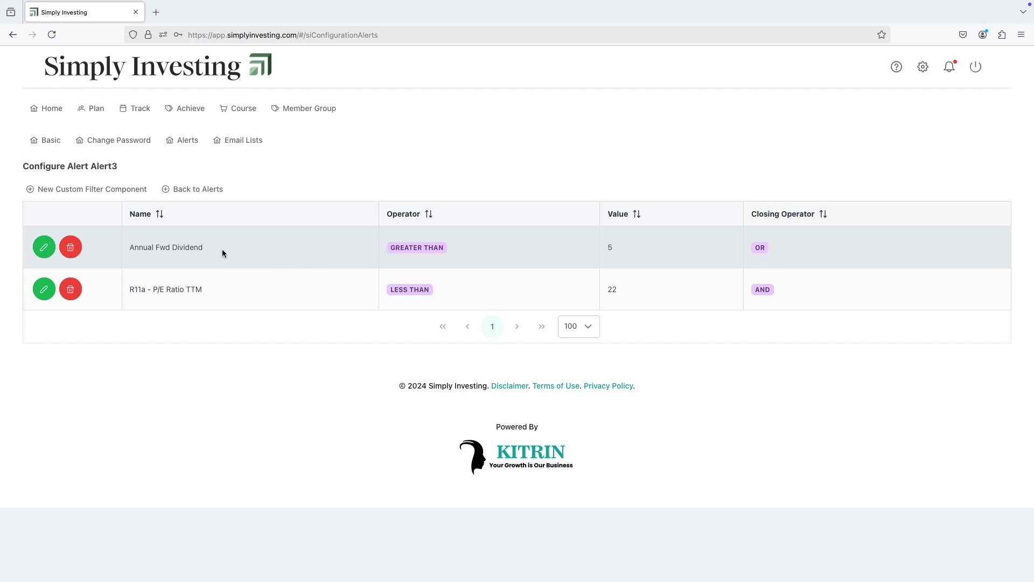
{"action": "left_click", "coordinate": [211, 190]}
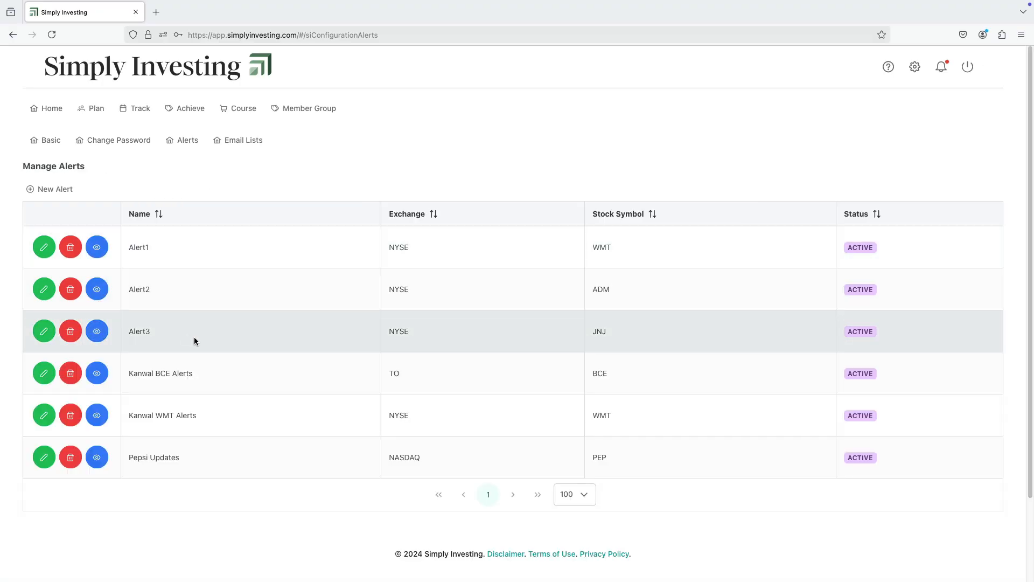